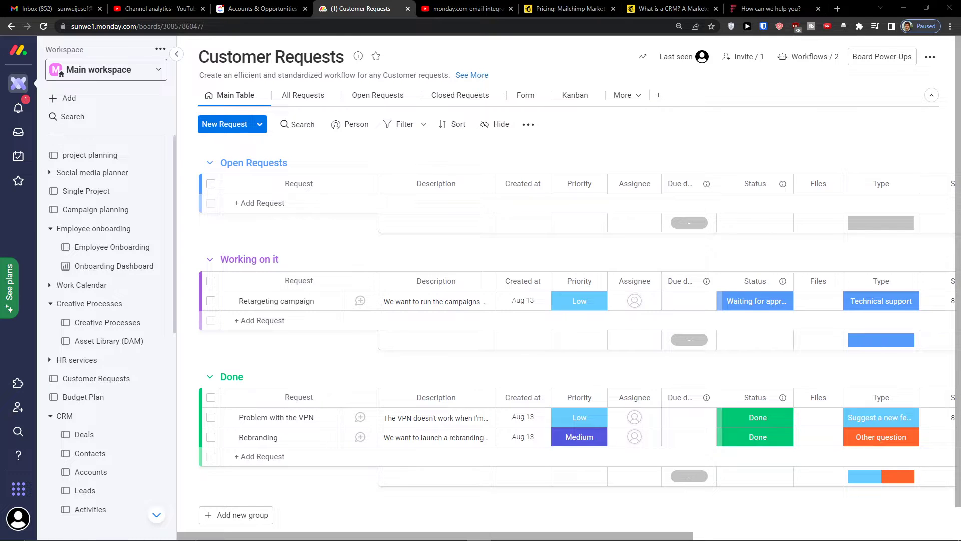
{"action": "scroll", "coordinate": [100, 360], "scroll_direction": "down", "scroll_amount": 5}
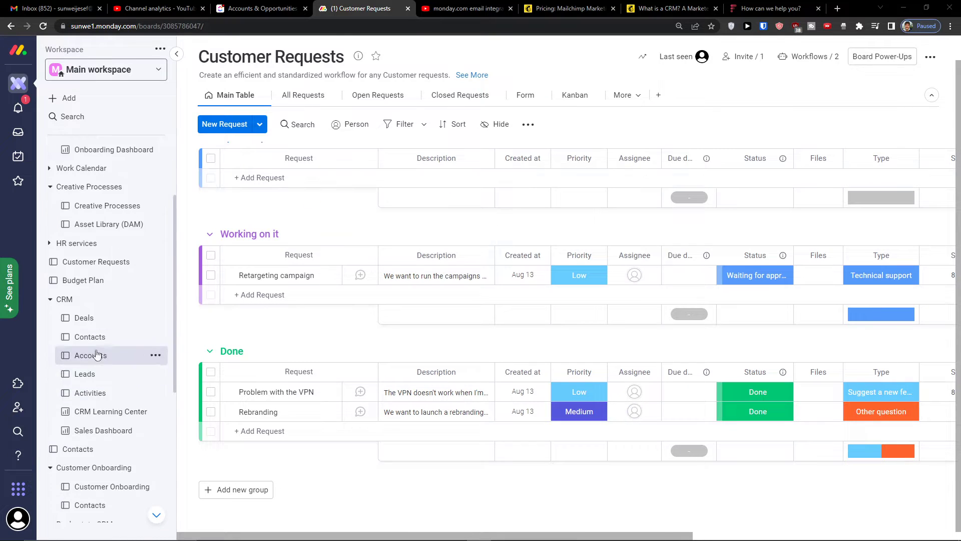
{"action": "scroll", "coordinate": [98, 356], "scroll_direction": "up", "scroll_amount": 5}
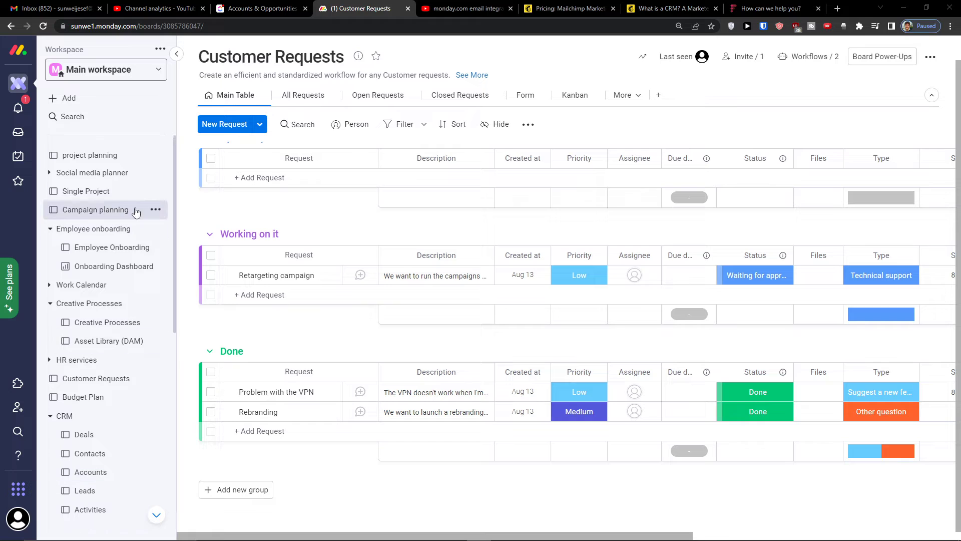
Step: Search the web for "monday.com pricing" in a new browser tab and open monday.com's own pricing page
{"action": "left_click", "coordinate": [839, 8]}
{"action": "type", "text": "monday.com pricing"}
{"action": "key", "text": "Return"}
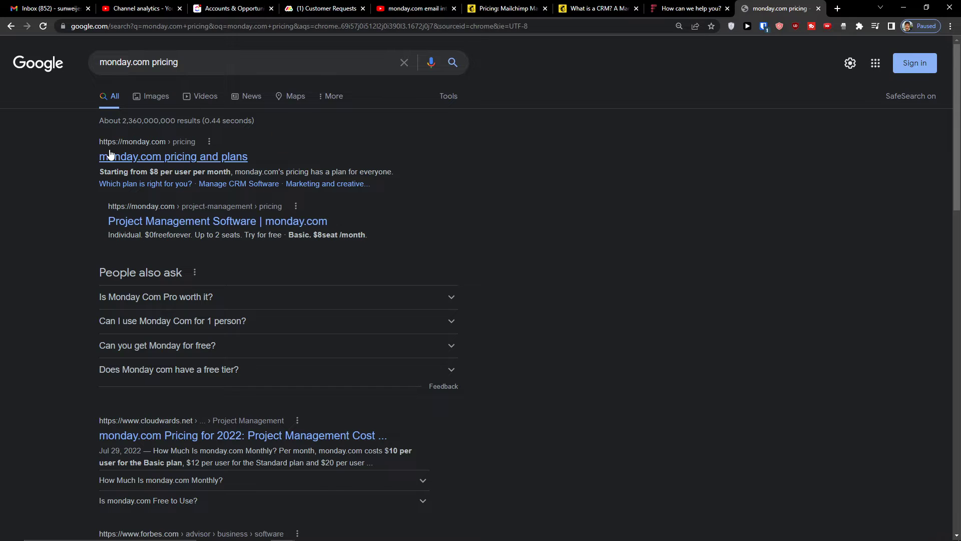
{"action": "left_click", "coordinate": [110, 155]}
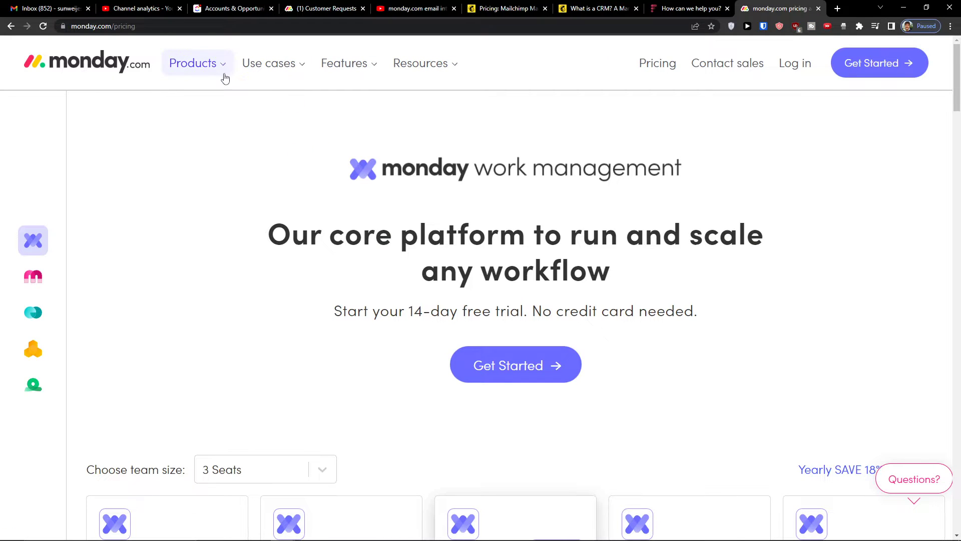
{"action": "left_click", "coordinate": [659, 63]}
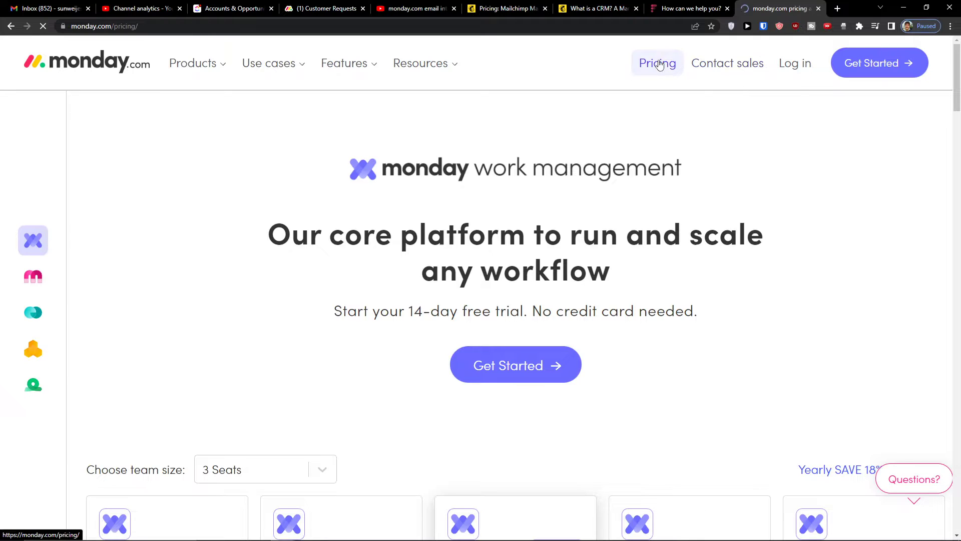
Step: Examine the pricing page's plans, comparing prices, seat limits and included features from Individual to Enterprise
{"action": "scroll", "coordinate": [501, 150], "scroll_direction": "down", "scroll_amount": 7}
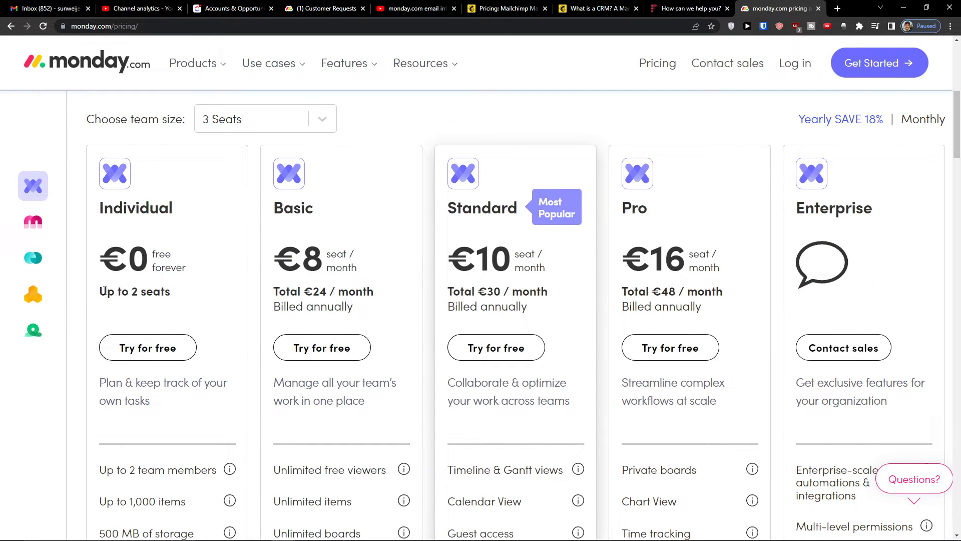
{"action": "scroll", "coordinate": [105, 291], "scroll_direction": "up", "scroll_amount": 2}
{"action": "scroll", "coordinate": [120, 335], "scroll_direction": "down", "scroll_amount": 2}
{"action": "left_click_drag", "start_coordinate": [150, 253], "coordinate": [189, 268]}
{"action": "scroll", "coordinate": [190, 267], "scroll_direction": "down", "scroll_amount": 5}
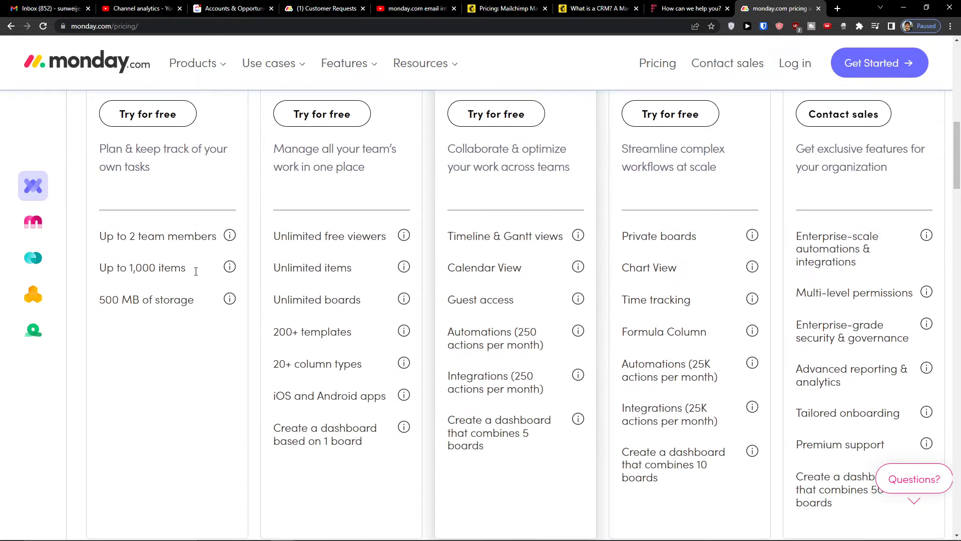
{"action": "scroll", "coordinate": [165, 326], "scroll_direction": "up", "scroll_amount": 2}
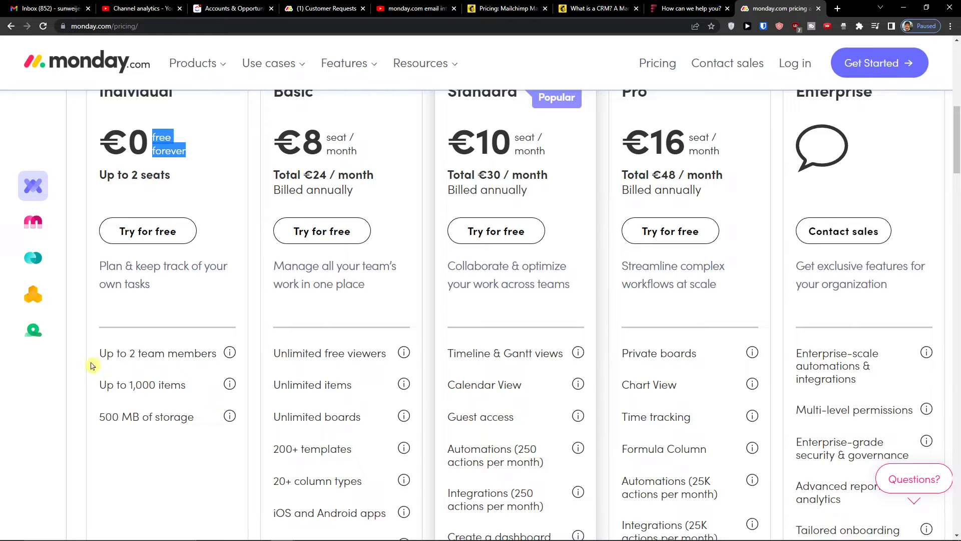
{"action": "left_click_drag", "start_coordinate": [91, 366], "coordinate": [77, 349]}
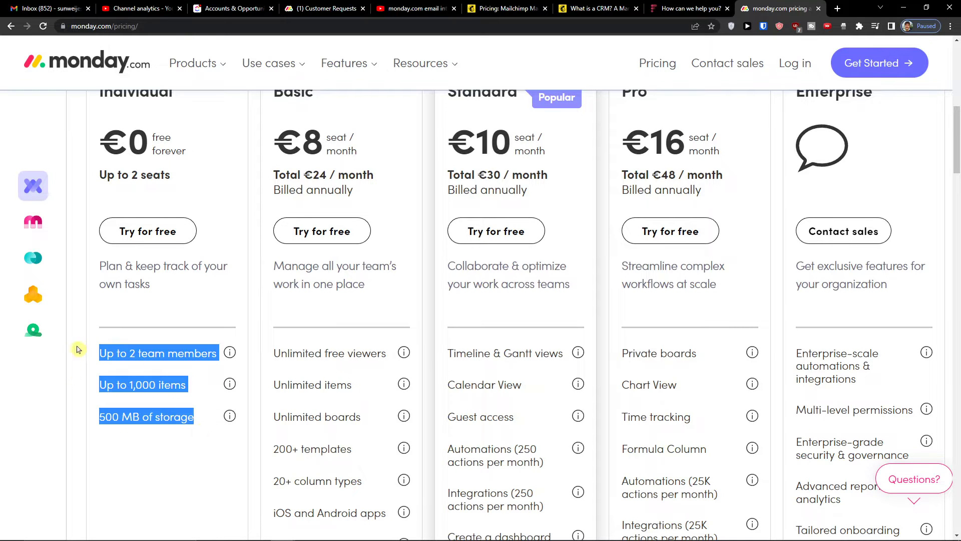
{"action": "scroll", "coordinate": [146, 315], "scroll_direction": "up", "scroll_amount": 2}
{"action": "left_click", "coordinate": [253, 120]}
{"action": "left_click", "coordinate": [235, 152]}
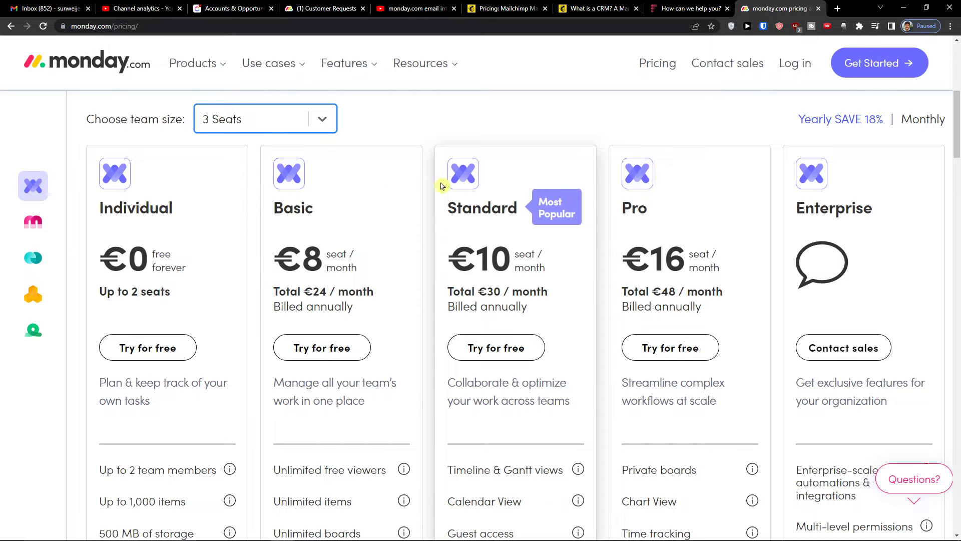
{"action": "scroll", "coordinate": [410, 226], "scroll_direction": "down", "scroll_amount": 2}
{"action": "scroll", "coordinate": [380, 268], "scroll_direction": "up", "scroll_amount": 2}
{"action": "scroll", "coordinate": [276, 190], "scroll_direction": "down", "scroll_amount": 5}
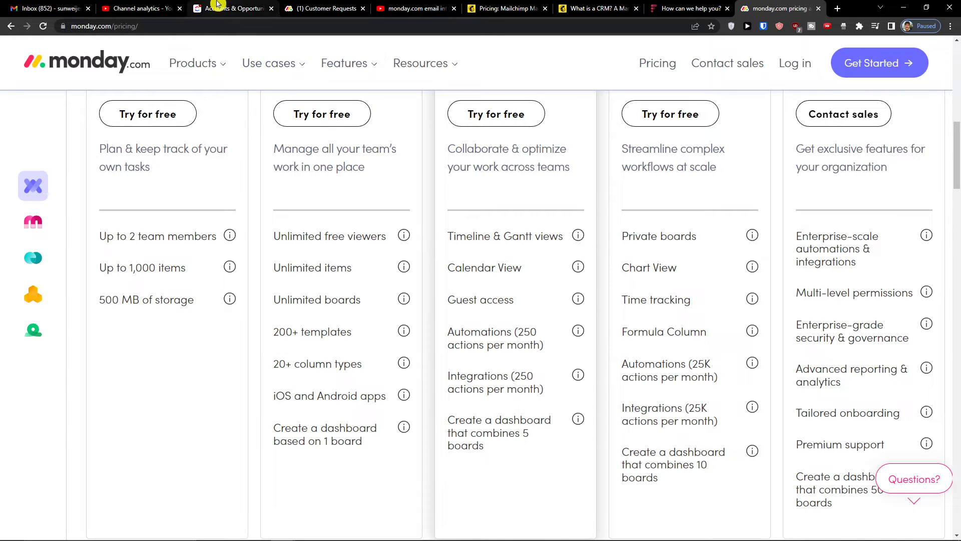
Step: Return to the Customer Requests board and open the template center to choose a template for the workspace
{"action": "left_click", "coordinate": [232, 8]}
{"action": "left_click", "coordinate": [325, 8]}
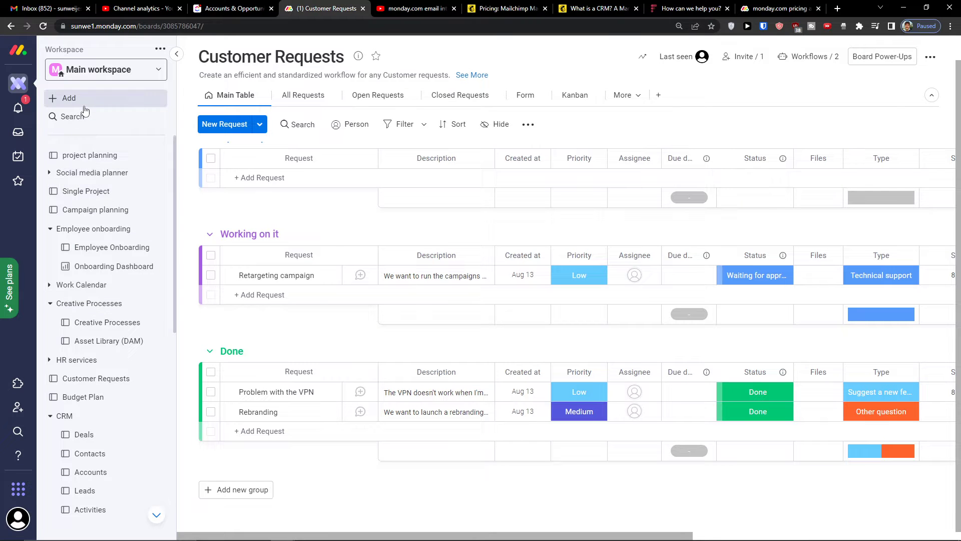
{"action": "left_click", "coordinate": [71, 98]}
{"action": "mouse_move", "coordinate": [198, 171]}
{"action": "left_click", "coordinate": [215, 156]}
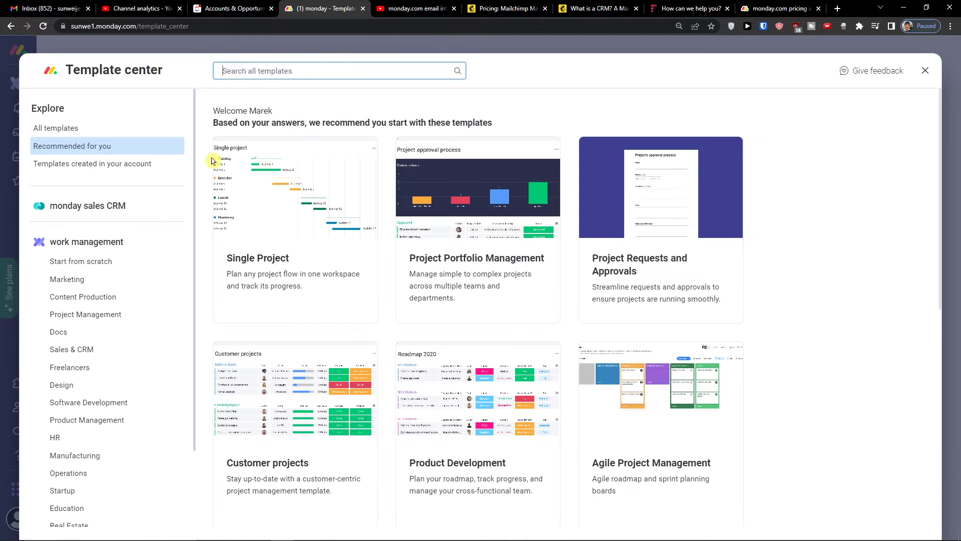
{"action": "scroll", "coordinate": [65, 316], "scroll_direction": "down", "scroll_amount": 2}
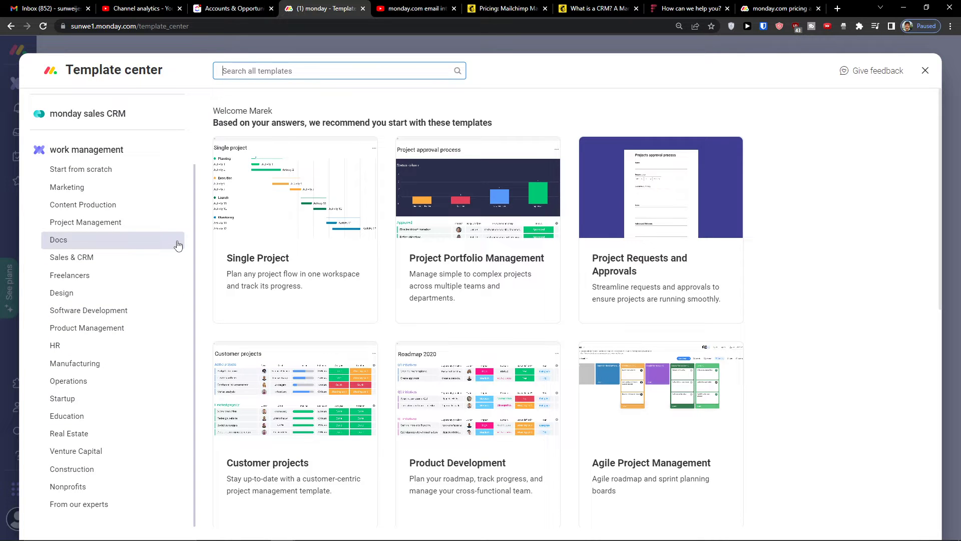
{"action": "type", "text": "person"}
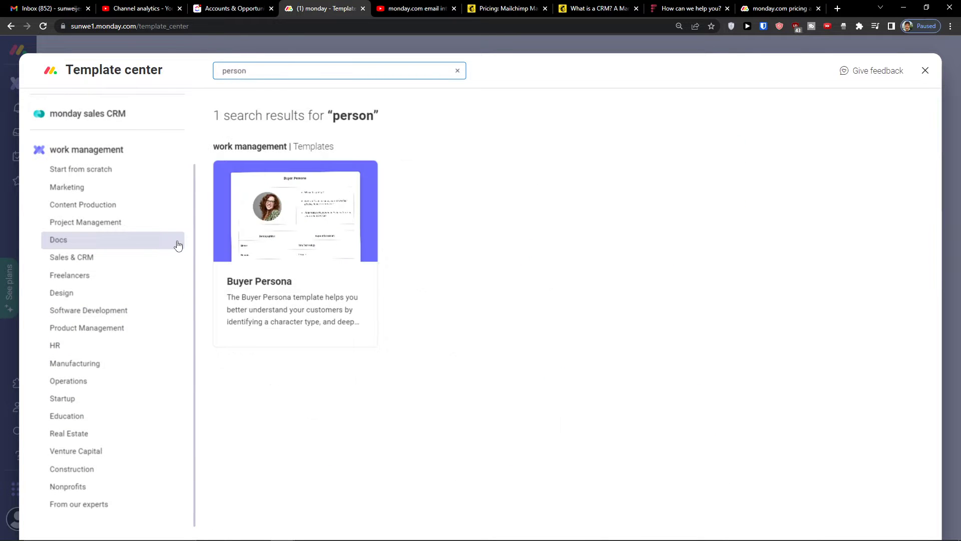
{"action": "key", "text": "BackSpace"}
{"action": "key", "text": "BackSpace"}
{"action": "key", "text": "BackSpace"}
{"action": "key", "text": "BackSpace"}
{"action": "key", "text": "BackSpace"}
Step: Search the templates for "stud" and add the Managing student life template to the workspace
{"action": "type", "text": "stud"}
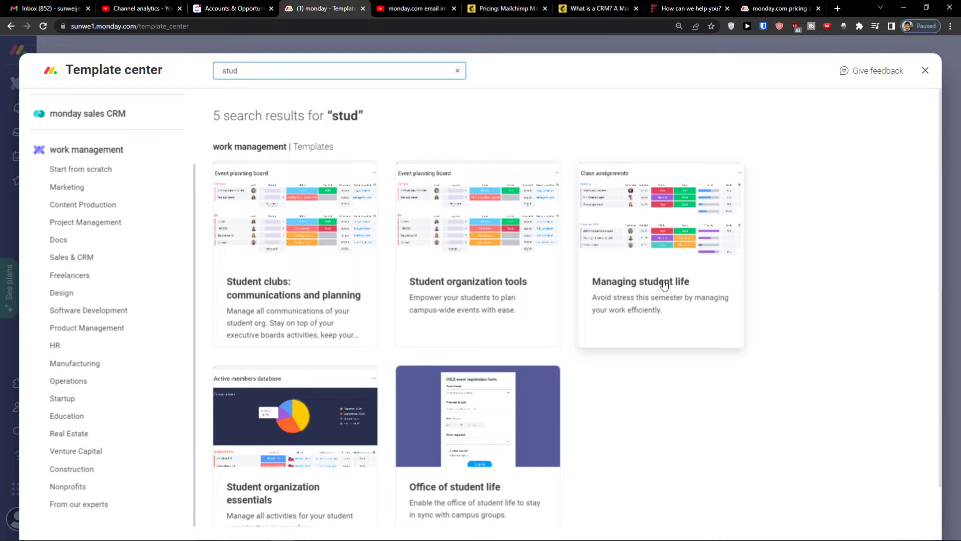
{"action": "scroll", "coordinate": [664, 280], "scroll_direction": "down", "scroll_amount": 1}
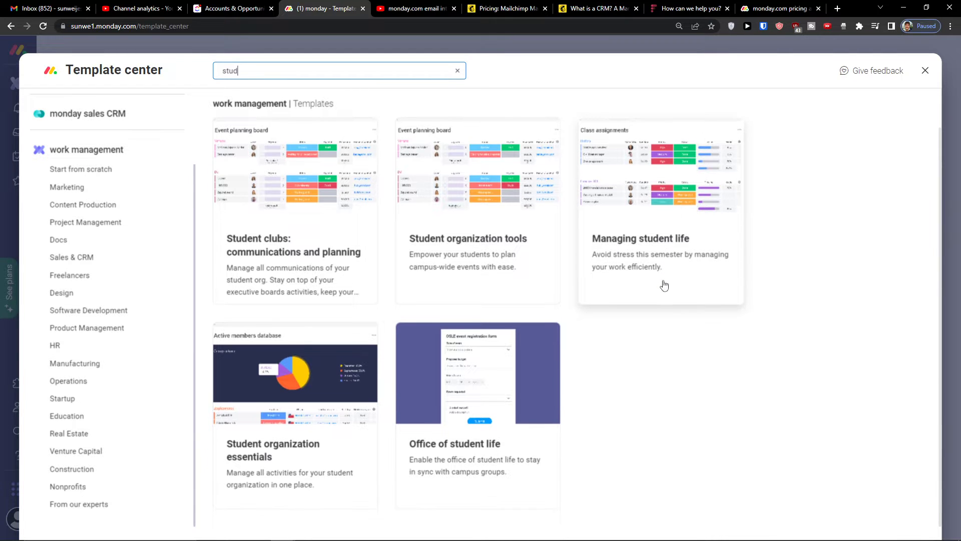
{"action": "left_click", "coordinate": [703, 256]}
{"action": "left_click", "coordinate": [848, 135]}
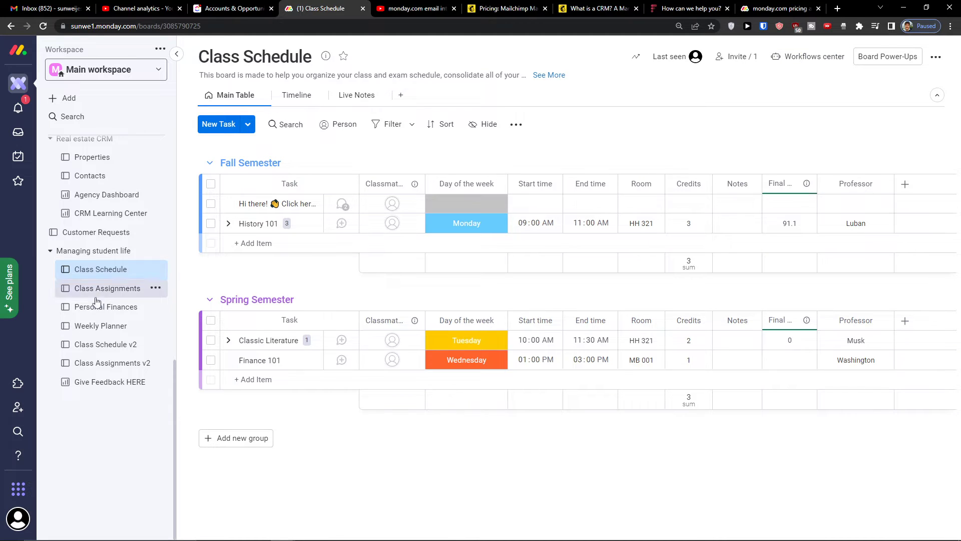
Step: Review the Weekly Planner, Class Schedule v2 and Class Assignments boards of the Managing student life template
{"action": "left_click", "coordinate": [105, 325]}
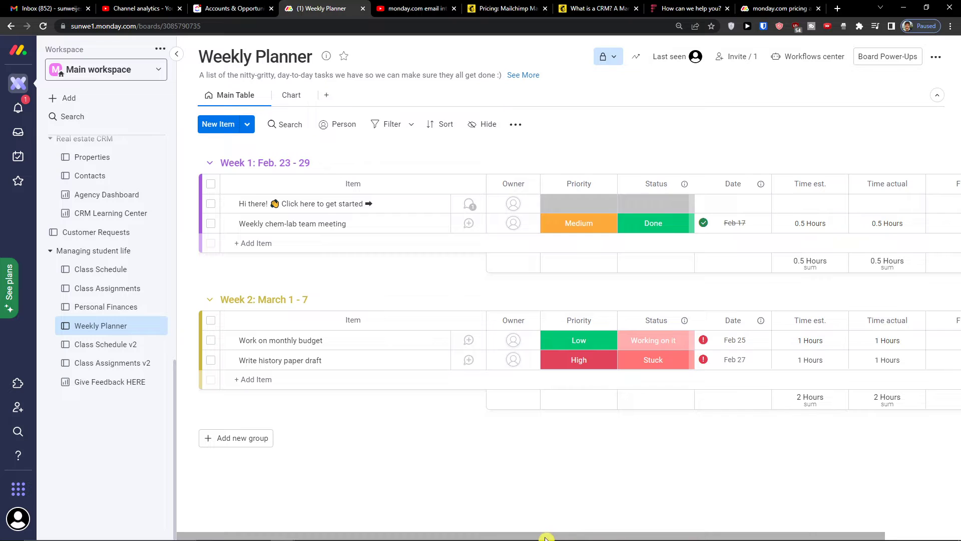
{"action": "left_click_drag", "start_coordinate": [546, 537], "coordinate": [620, 536]}
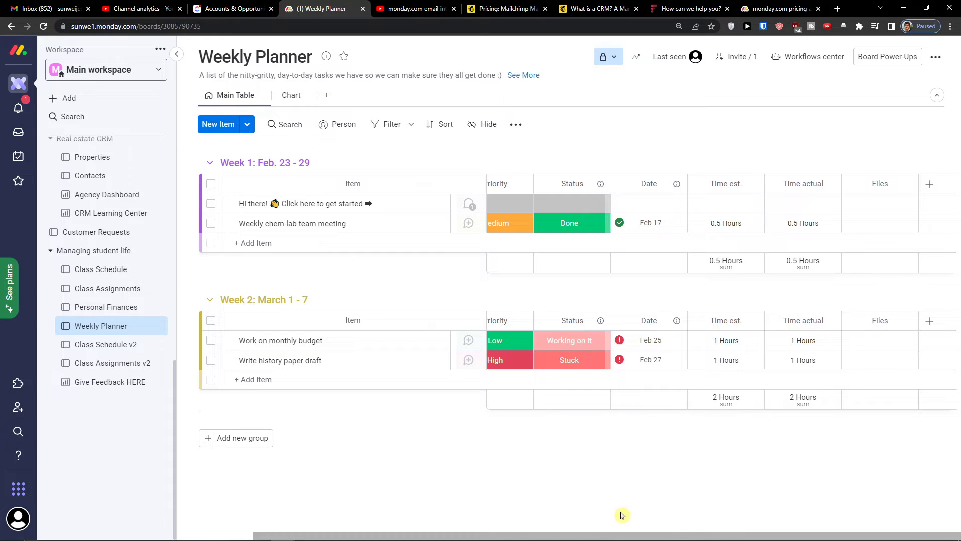
{"action": "left_click_drag", "start_coordinate": [609, 534], "coordinate": [471, 536]}
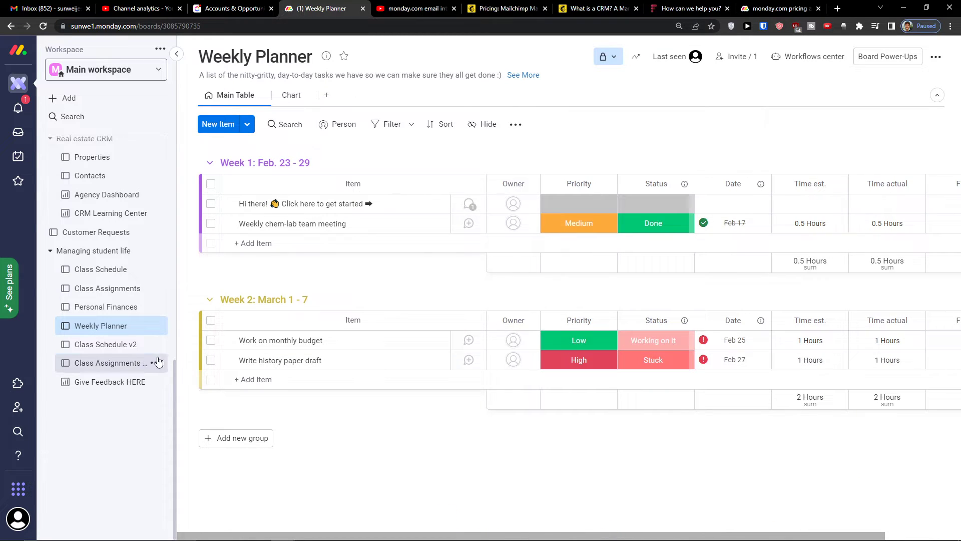
{"action": "left_click", "coordinate": [84, 344]}
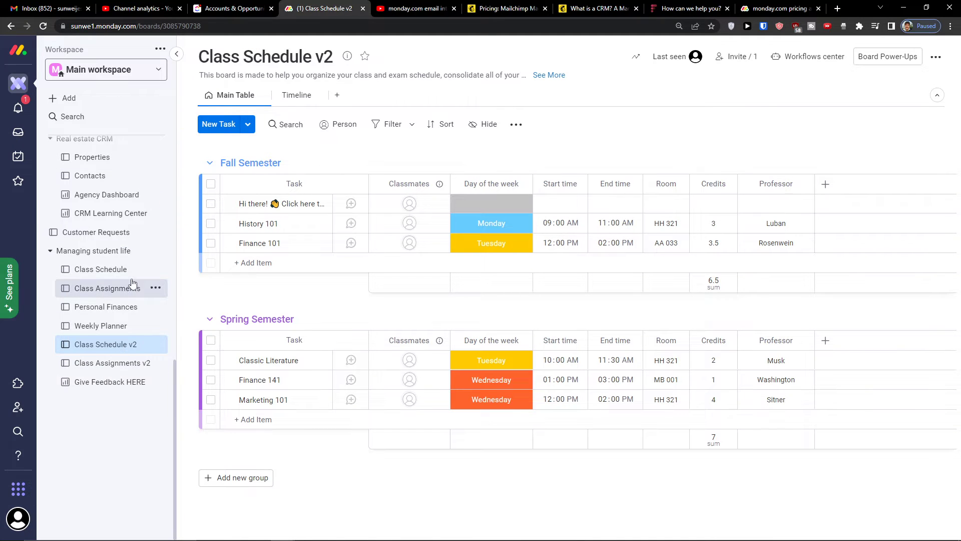
{"action": "left_click", "coordinate": [113, 289]}
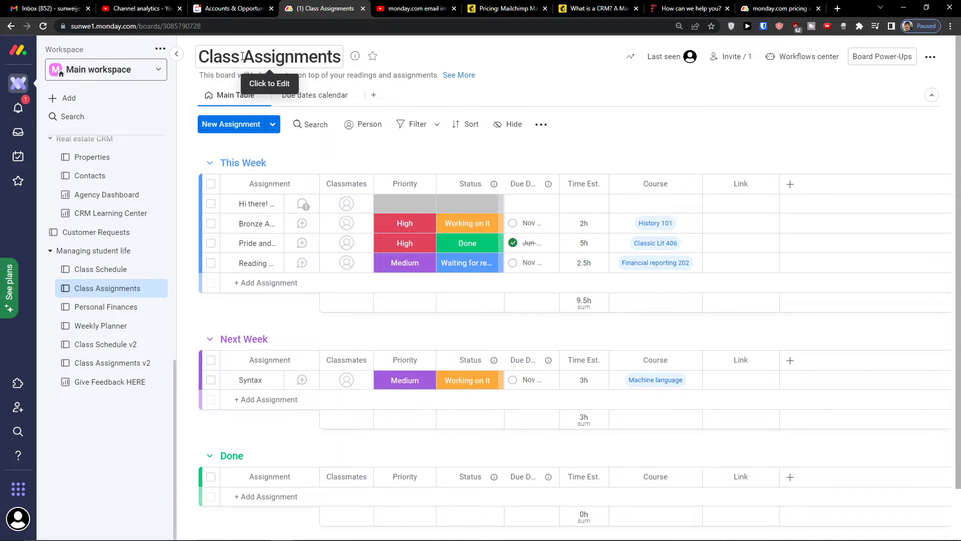
Step: Create a new board named "Personal Use" with Main privacy that manages Tasks
{"action": "left_click", "coordinate": [114, 109]}
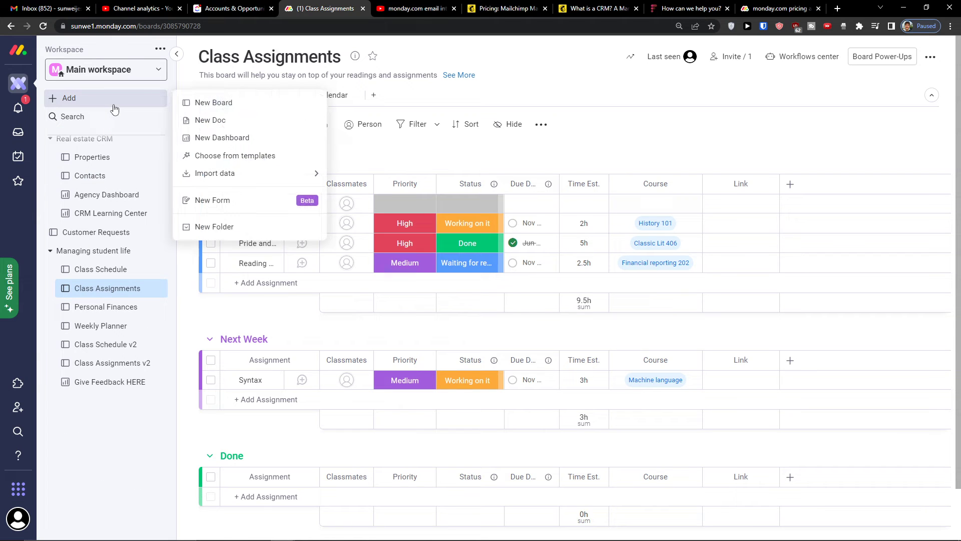
{"action": "left_click", "coordinate": [248, 106]}
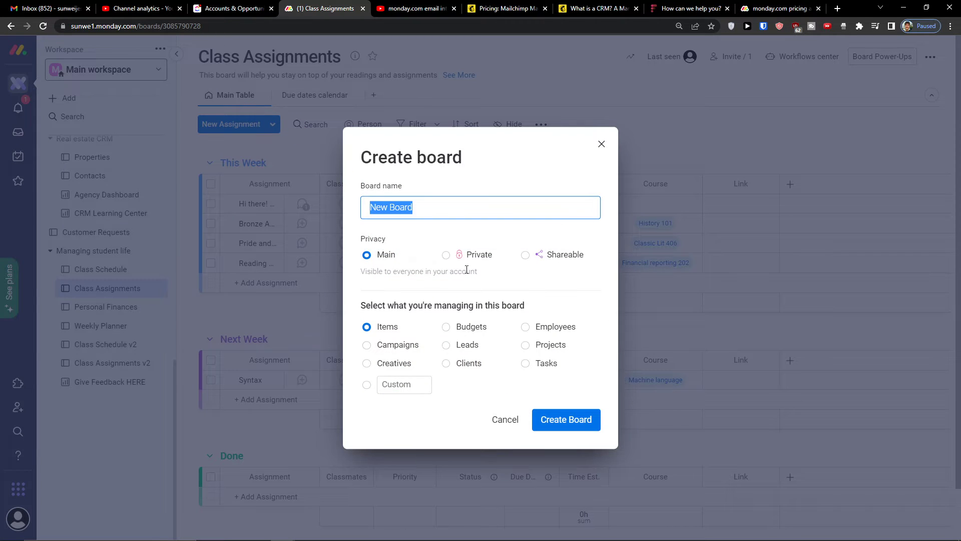
{"action": "left_click", "coordinate": [526, 365]}
{"action": "triple_click", "coordinate": [460, 209]}
{"action": "type", "text": "Personal Use"}
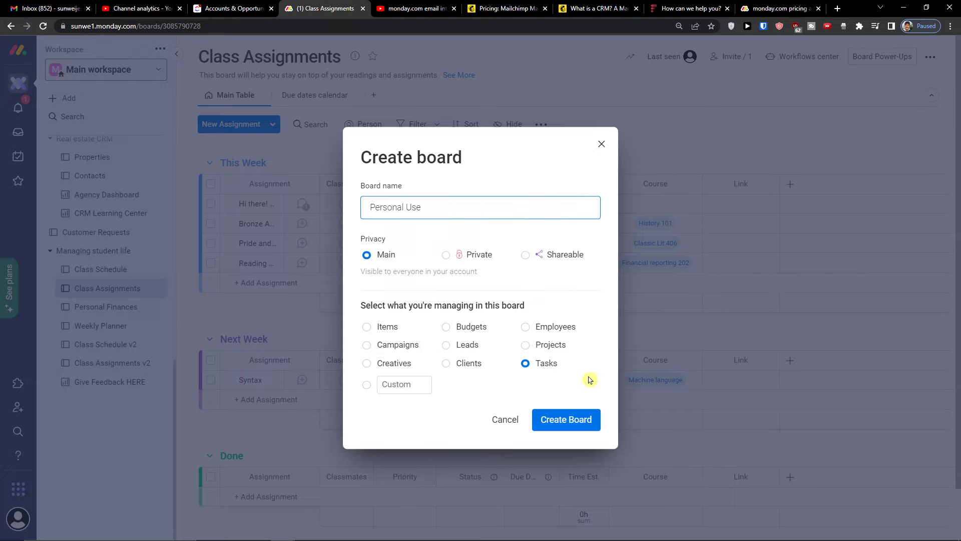
{"action": "left_click", "coordinate": [567, 419]}
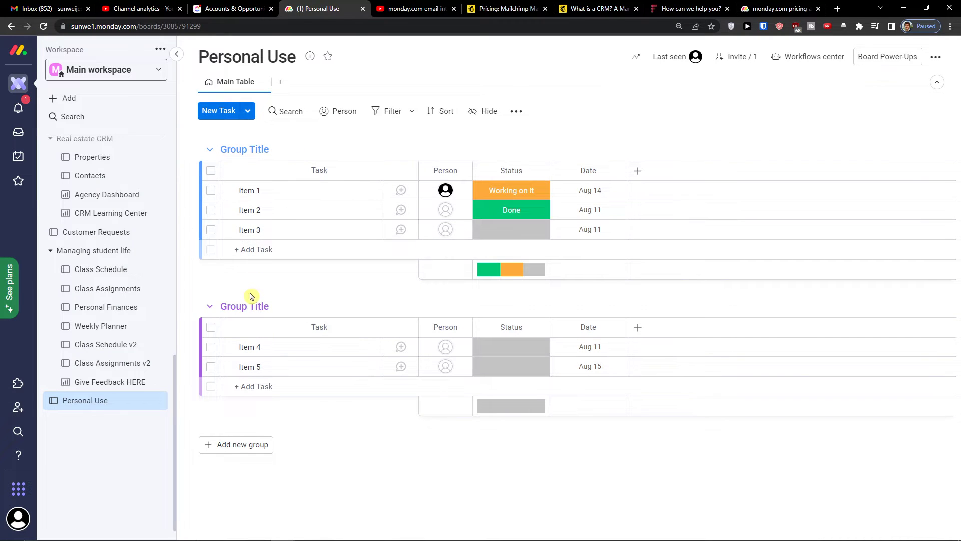
Step: Add a Priority column to the Personal Use board from the Essentials category of the Column Center
{"action": "left_click", "coordinate": [249, 189]}
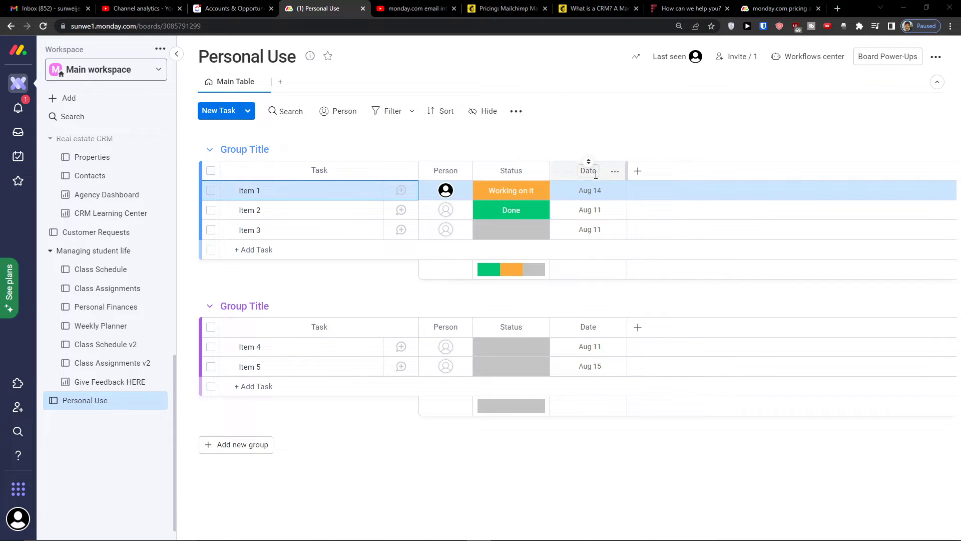
{"action": "left_click", "coordinate": [638, 171]}
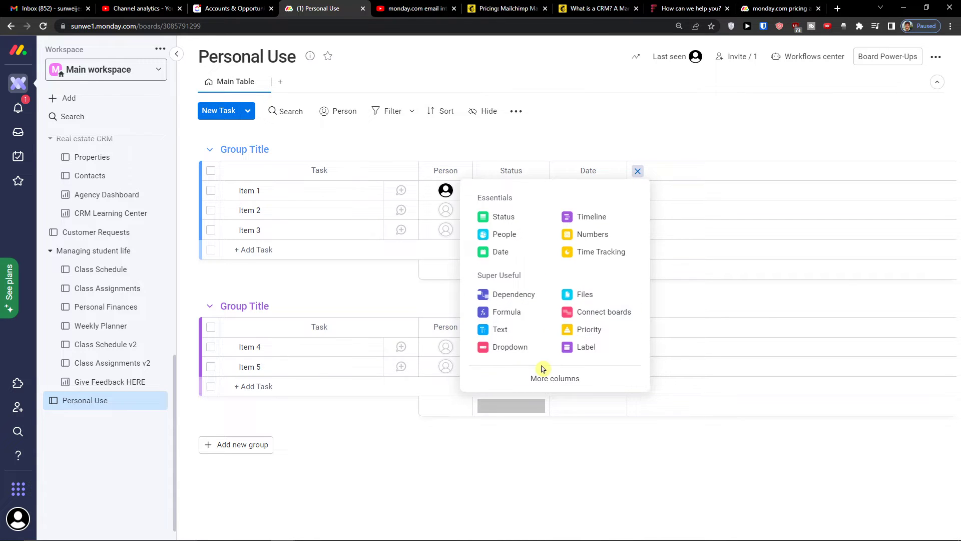
{"action": "left_click", "coordinate": [531, 378]}
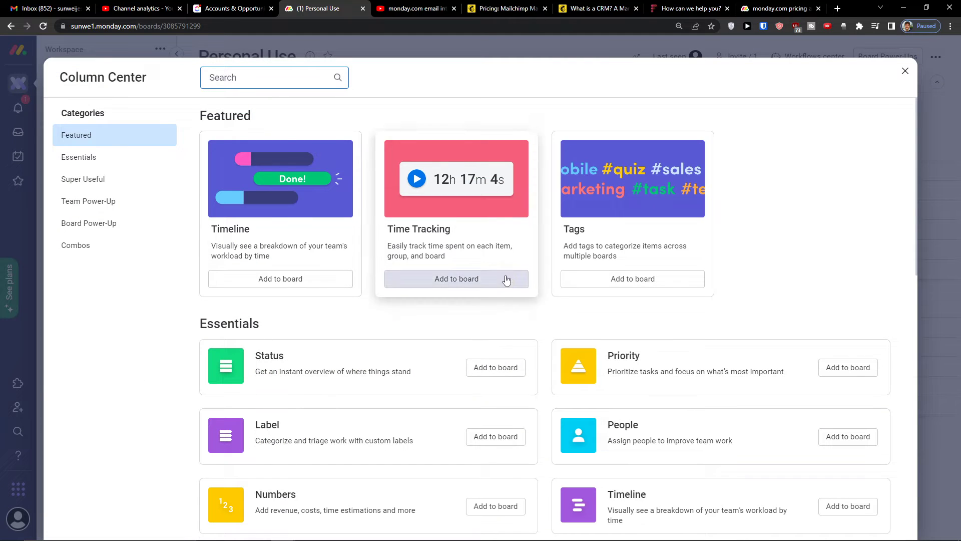
{"action": "scroll", "coordinate": [550, 279], "scroll_direction": "down", "scroll_amount": 5}
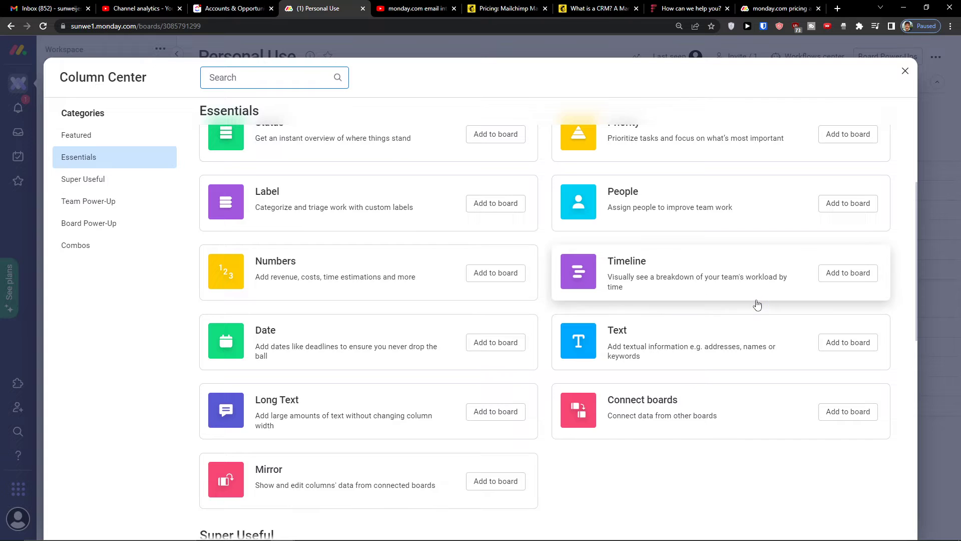
{"action": "scroll", "coordinate": [672, 350], "scroll_direction": "down", "scroll_amount": 2}
{"action": "scroll", "coordinate": [672, 349], "scroll_direction": "down", "scroll_amount": 4}
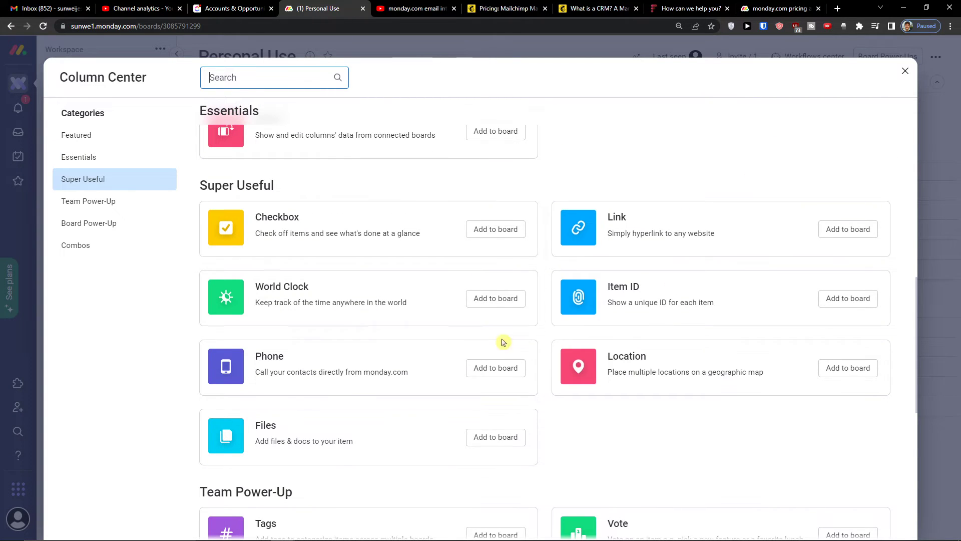
{"action": "scroll", "coordinate": [499, 358], "scroll_direction": "up", "scroll_amount": 7}
{"action": "scroll", "coordinate": [500, 357], "scroll_direction": "down", "scroll_amount": 3}
{"action": "scroll", "coordinate": [498, 301], "scroll_direction": "up", "scroll_amount": 4}
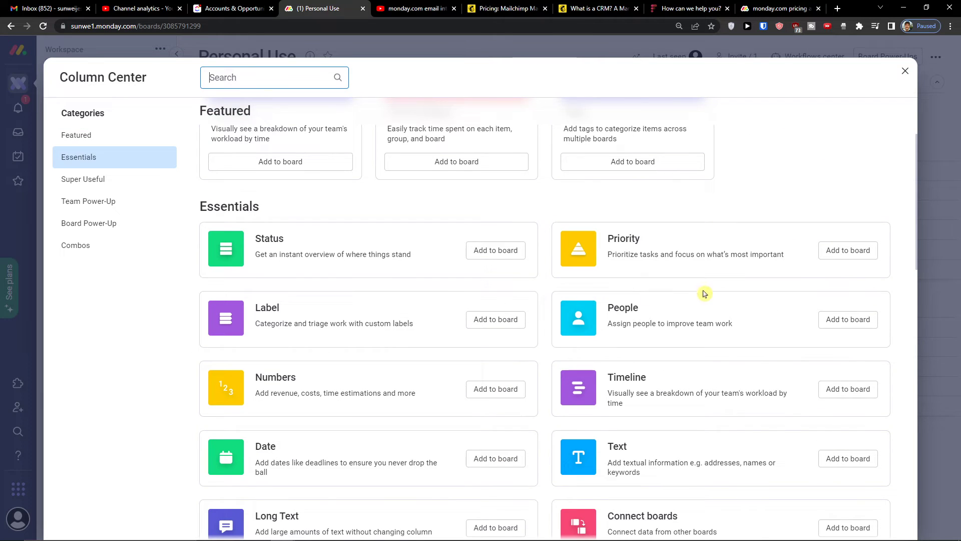
{"action": "left_click", "coordinate": [846, 249]}
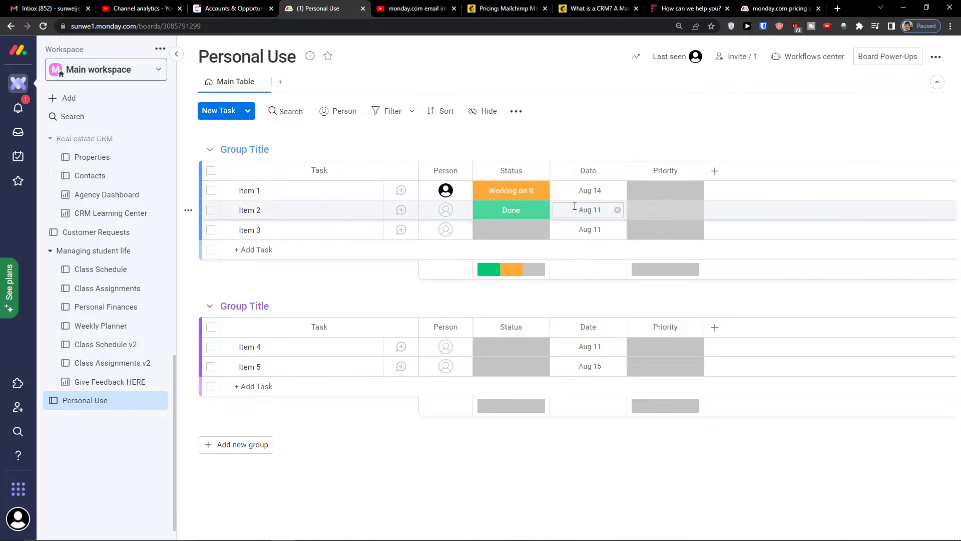
Step: Rename Item 1 in the first group to "Call my doctor" and assign one more person to it
{"action": "left_click", "coordinate": [234, 193]}
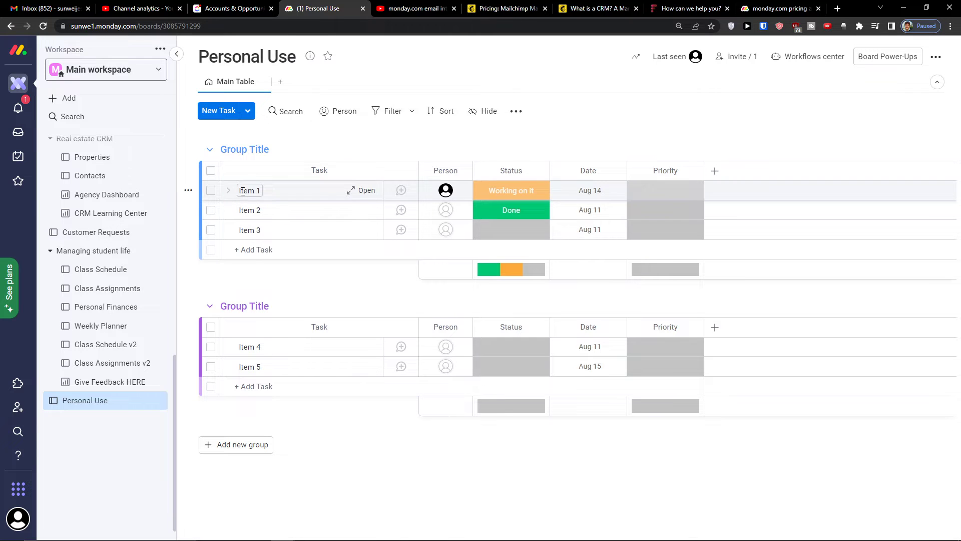
{"action": "left_click", "coordinate": [243, 191]}
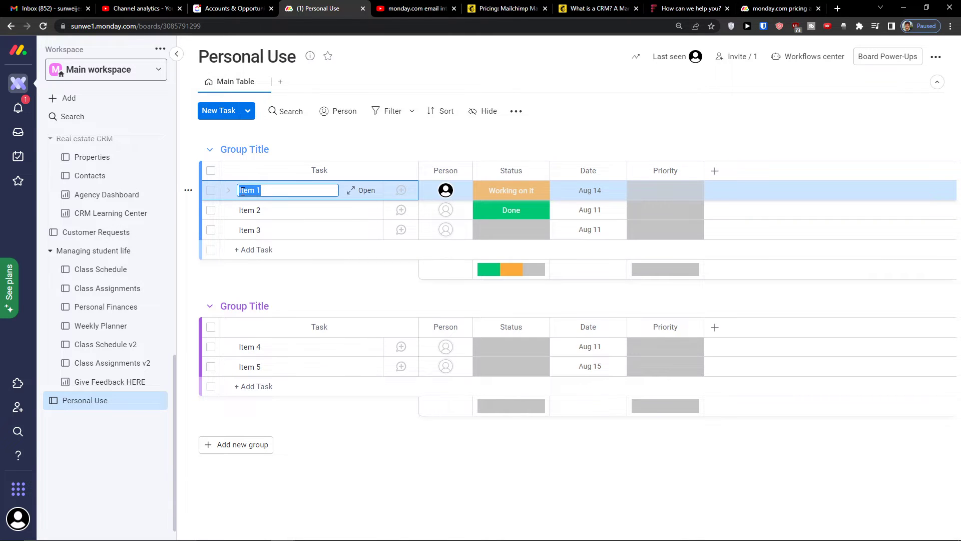
{"action": "type", "text": "Call my doctor"}
{"action": "key", "text": "Return"}
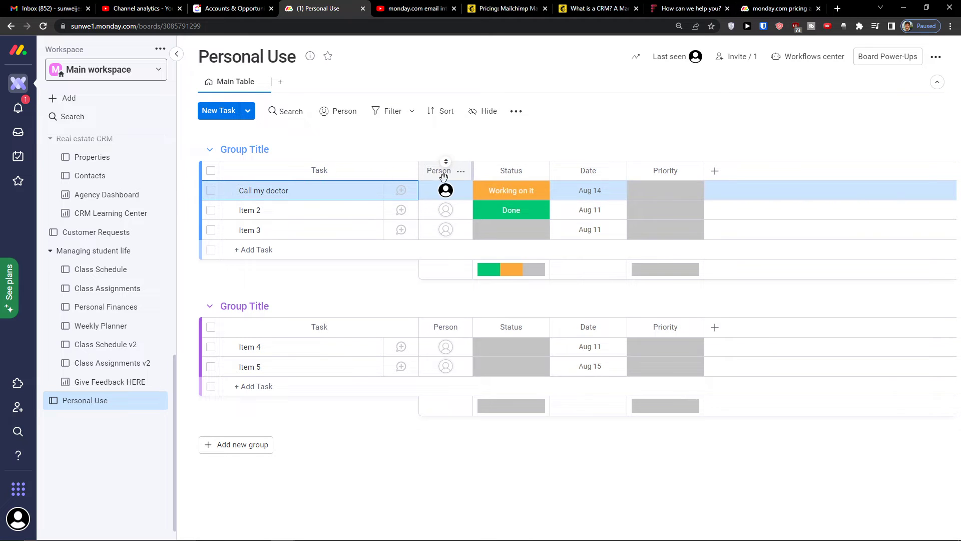
{"action": "left_click", "coordinate": [441, 190]}
{"action": "left_click", "coordinate": [434, 282]}
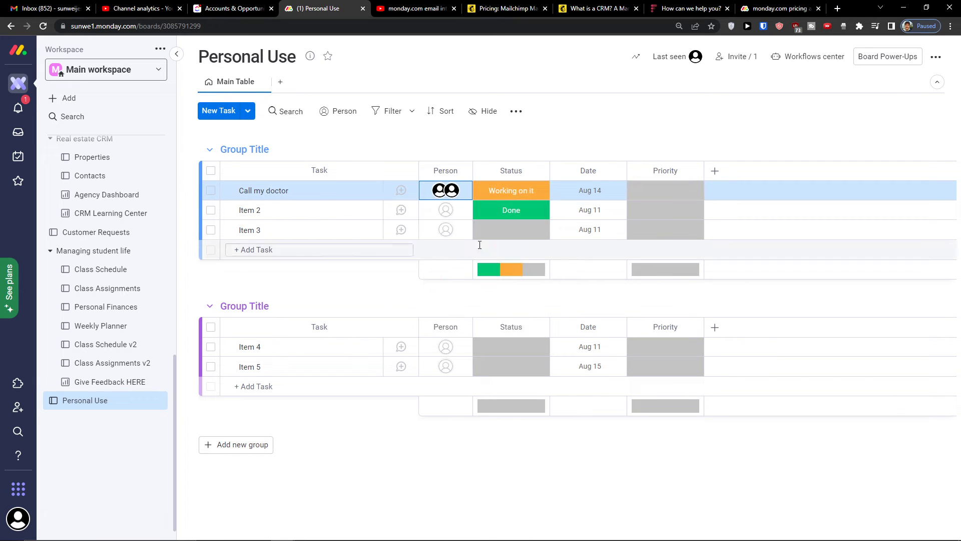
Step: Set the Call my doctor task's date to August 7 and its priority to High
{"action": "left_click", "coordinate": [582, 190]}
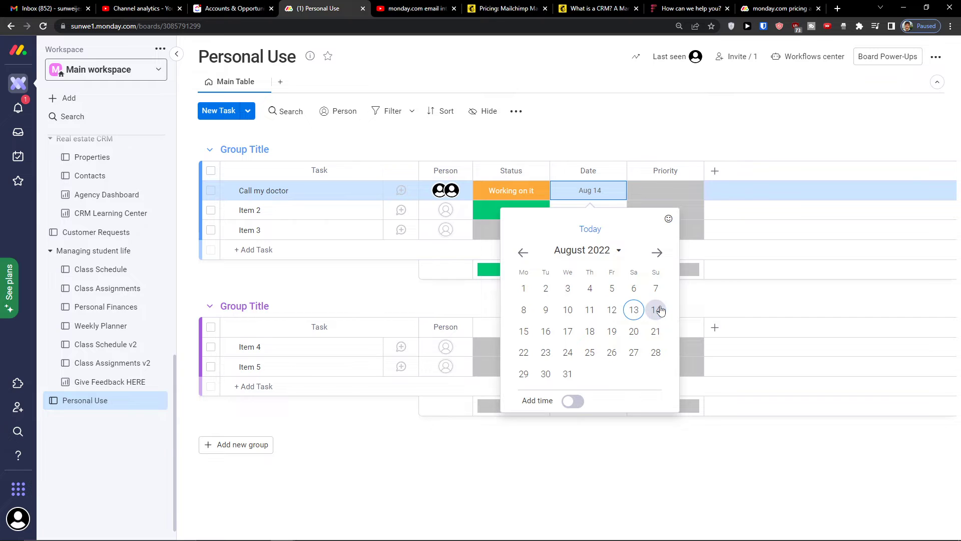
{"action": "left_click", "coordinate": [655, 310]}
{"action": "left_click", "coordinate": [596, 189]}
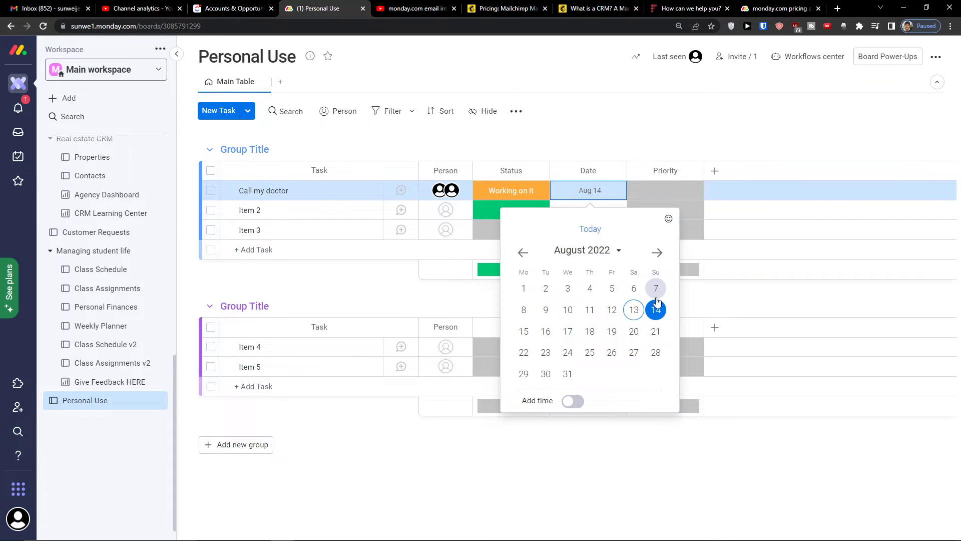
{"action": "left_click", "coordinate": [655, 288]}
{"action": "left_click", "coordinate": [665, 190]}
{"action": "left_click", "coordinate": [665, 245]}
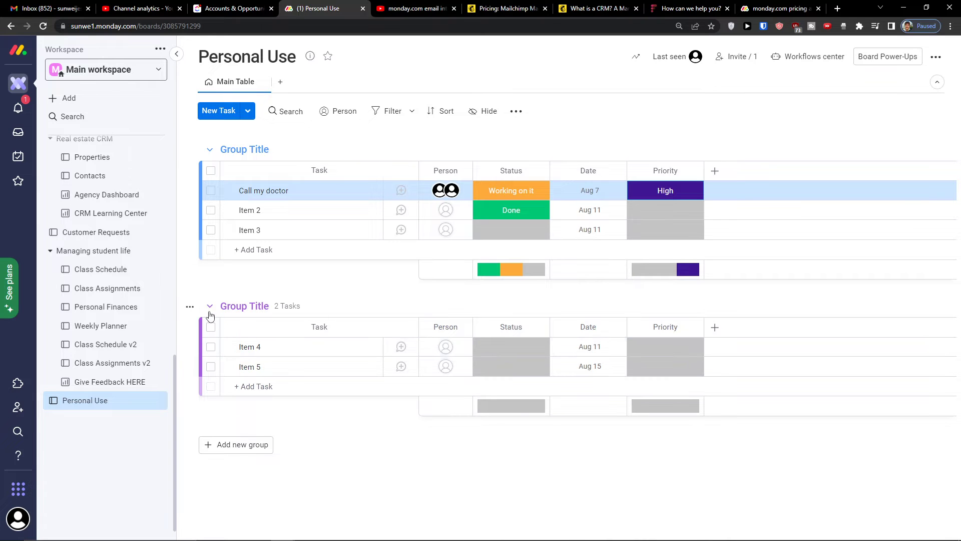
Step: Add a Kanban view to the Personal Use board from the Views Center, and return to the Main Table view
{"action": "left_click", "coordinate": [280, 81]}
{"action": "left_click", "coordinate": [326, 286]}
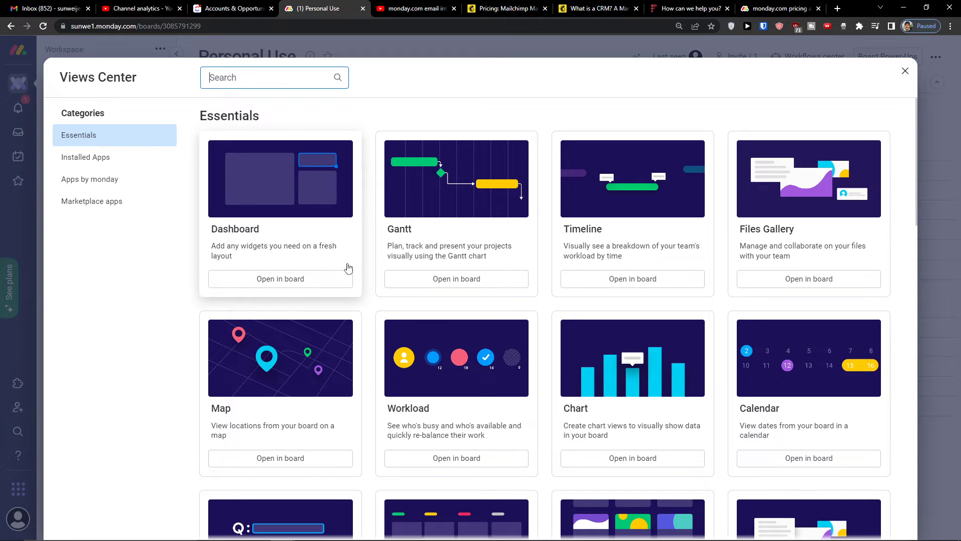
{"action": "scroll", "coordinate": [328, 323], "scroll_direction": "down", "scroll_amount": 2}
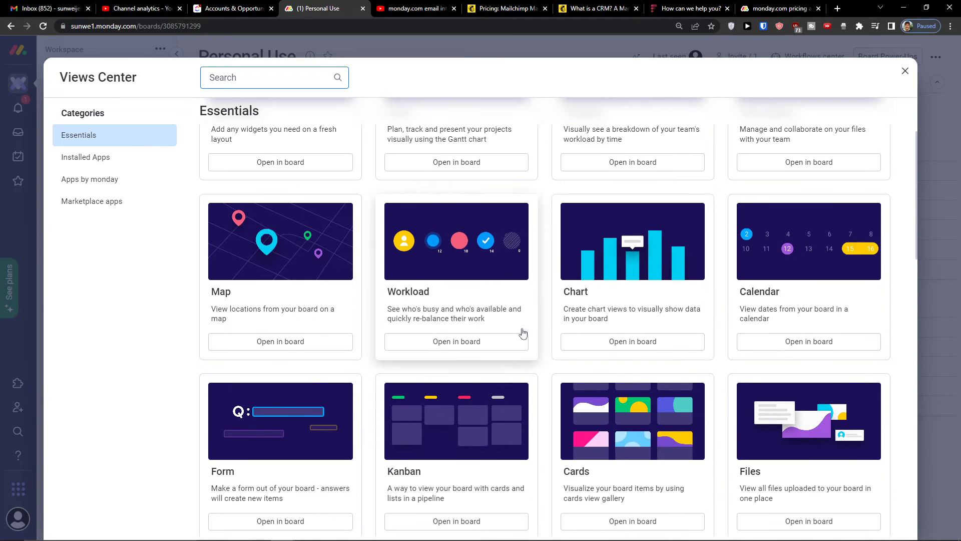
{"action": "scroll", "coordinate": [776, 356], "scroll_direction": "down", "scroll_amount": 2}
{"action": "left_click", "coordinate": [401, 401]}
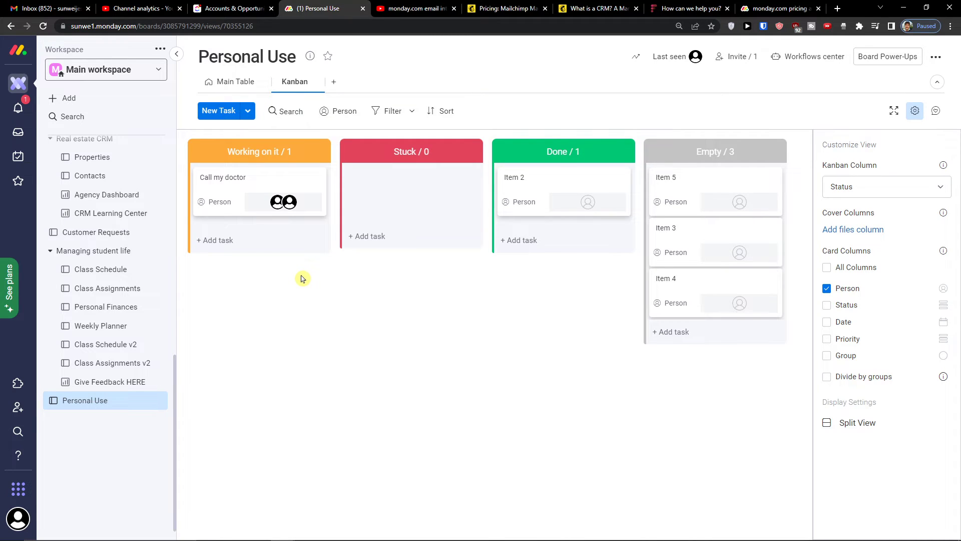
{"action": "left_click", "coordinate": [242, 81]}
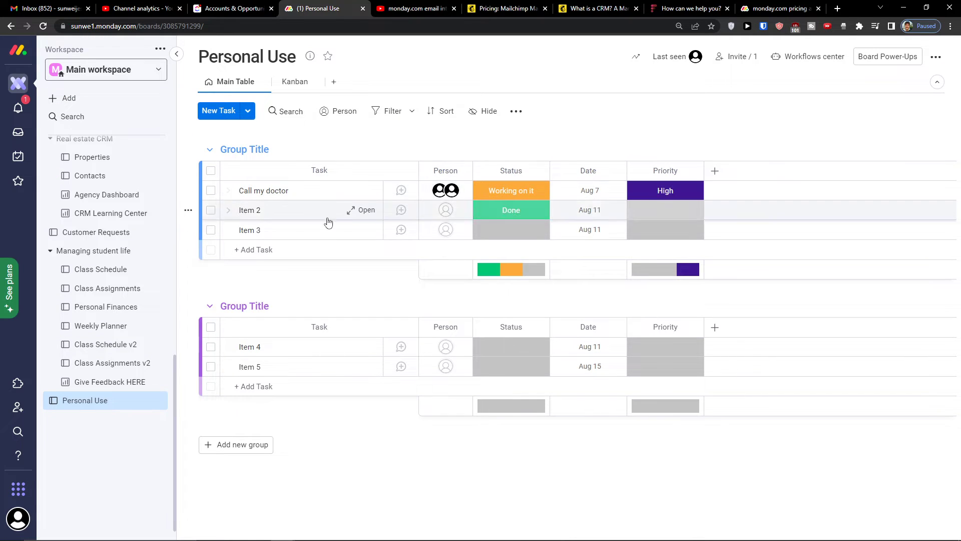
Step: Search the templates for "singl" and add the Single Project template to the workspace
{"action": "left_click", "coordinate": [92, 102]}
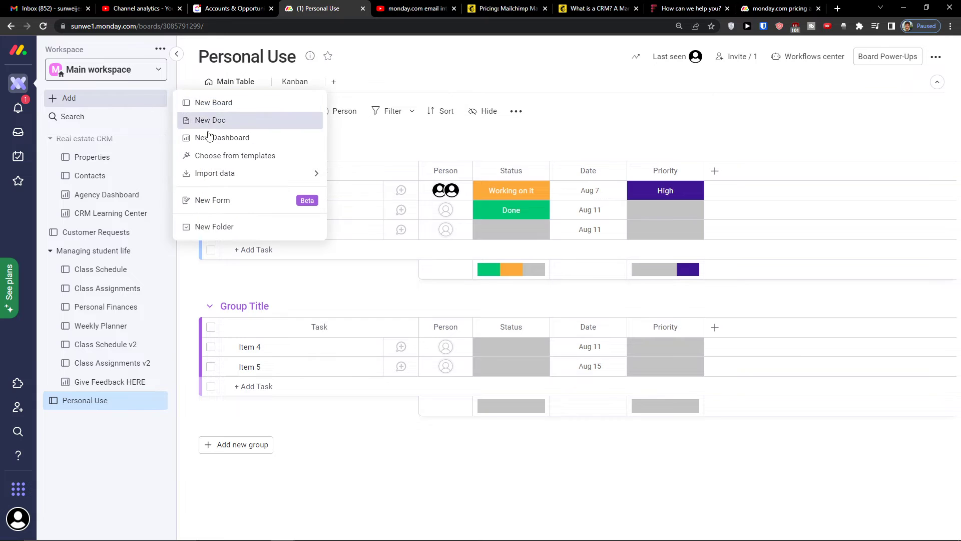
{"action": "left_click", "coordinate": [193, 155]}
{"action": "type", "text": "singl"}
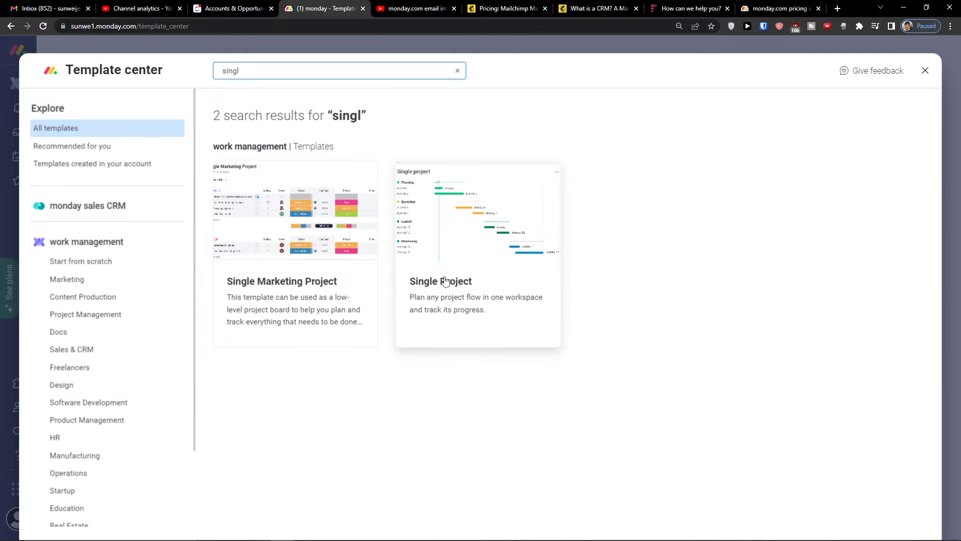
{"action": "left_click", "coordinate": [409, 276]}
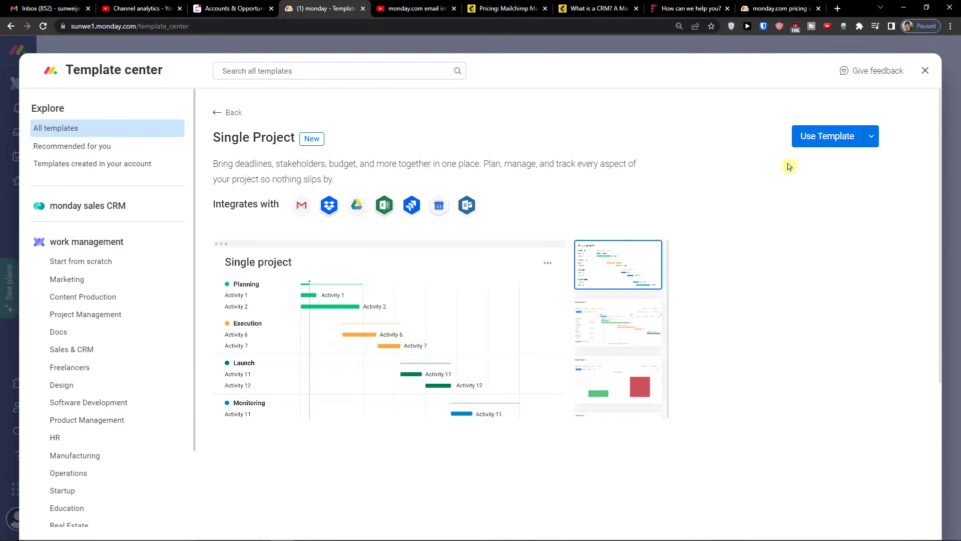
{"action": "left_click", "coordinate": [830, 135]}
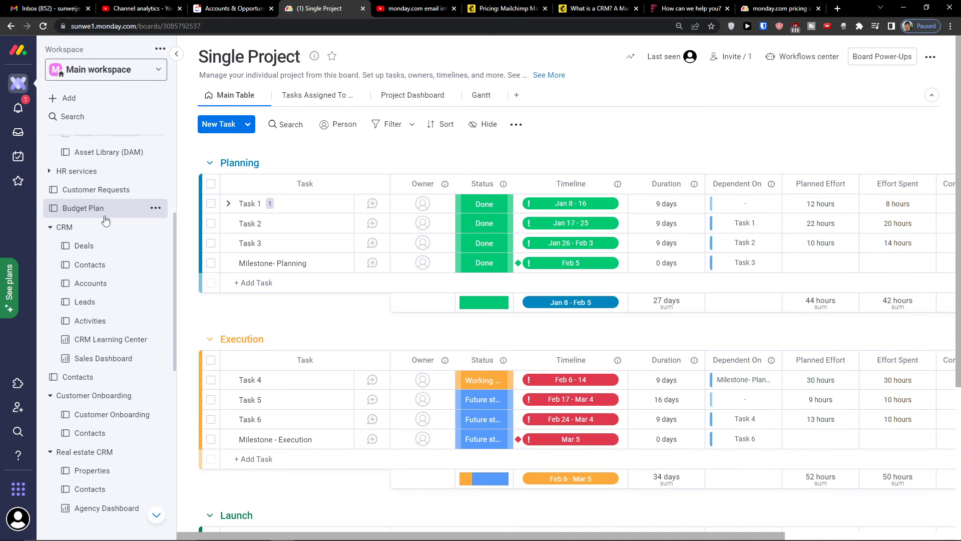
Step: Review the Single Project board's groups and columns through to Completion Status, and look over the workspace's list of boards
{"action": "scroll", "coordinate": [233, 258], "scroll_direction": "down", "scroll_amount": 4}
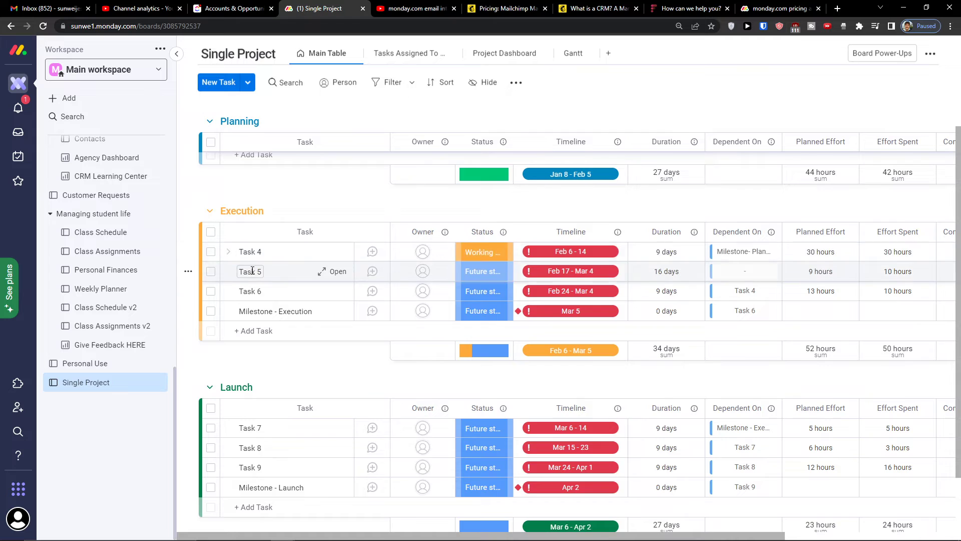
{"action": "scroll", "coordinate": [242, 391], "scroll_direction": "up", "scroll_amount": 4}
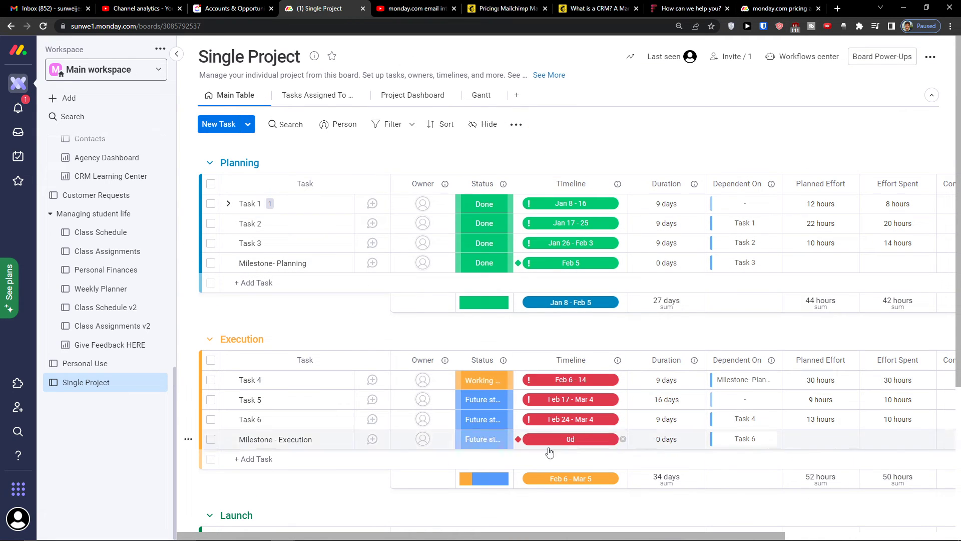
{"action": "left_click_drag", "start_coordinate": [556, 533], "coordinate": [731, 531]}
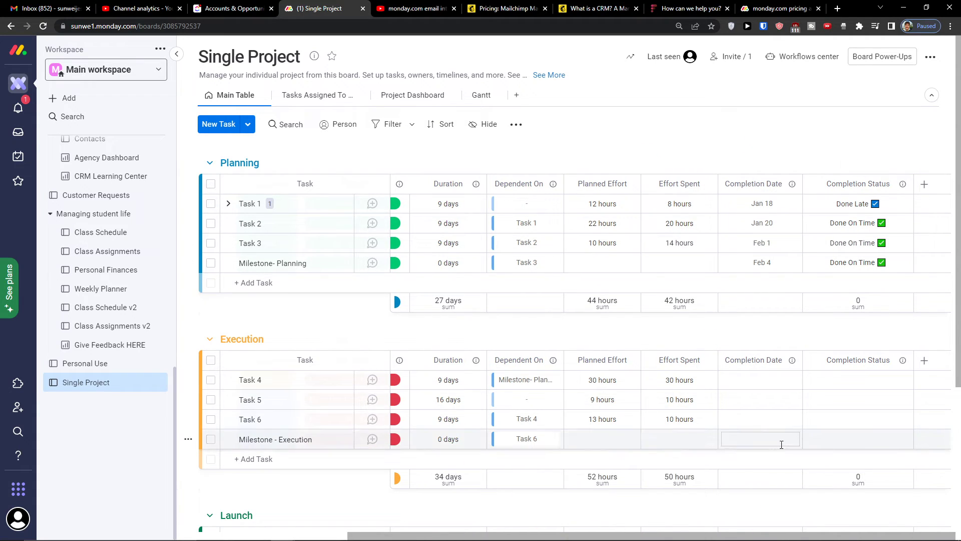
{"action": "left_click_drag", "start_coordinate": [669, 534], "coordinate": [452, 537]}
{"action": "scroll", "coordinate": [429, 278], "scroll_direction": "down", "scroll_amount": 3}
{"action": "scroll", "coordinate": [436, 276], "scroll_direction": "up", "scroll_amount": 3}
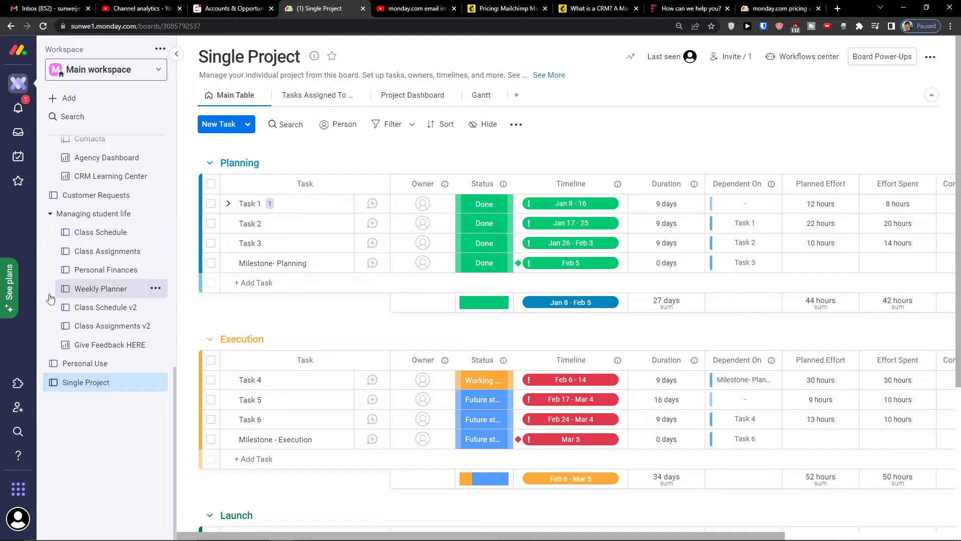
{"action": "scroll", "coordinate": [81, 295], "scroll_direction": "up", "scroll_amount": 10}
{"action": "scroll", "coordinate": [82, 295], "scroll_direction": "down", "scroll_amount": 10}
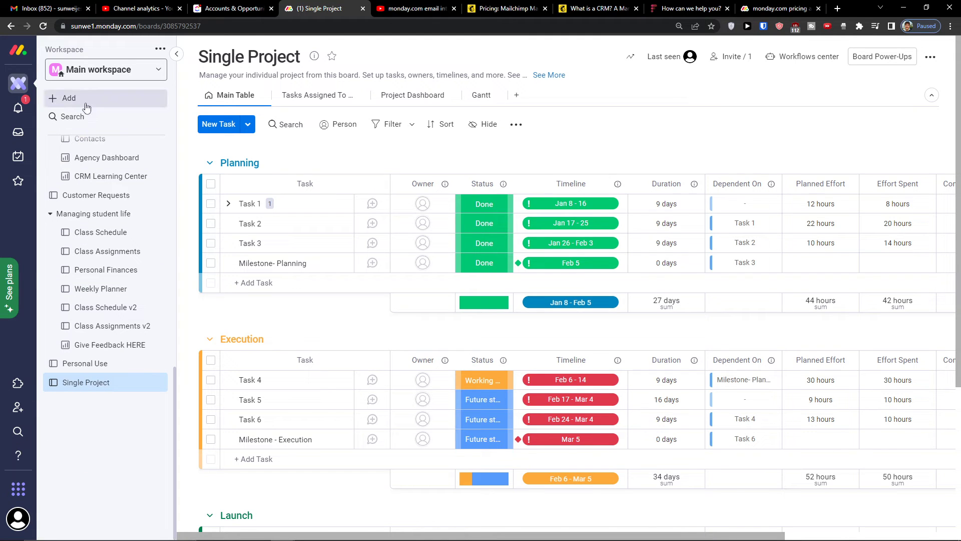
Step: Open the Personal Use board and rename its two groups to "This week" and "Next week"
{"action": "left_click", "coordinate": [112, 373]}
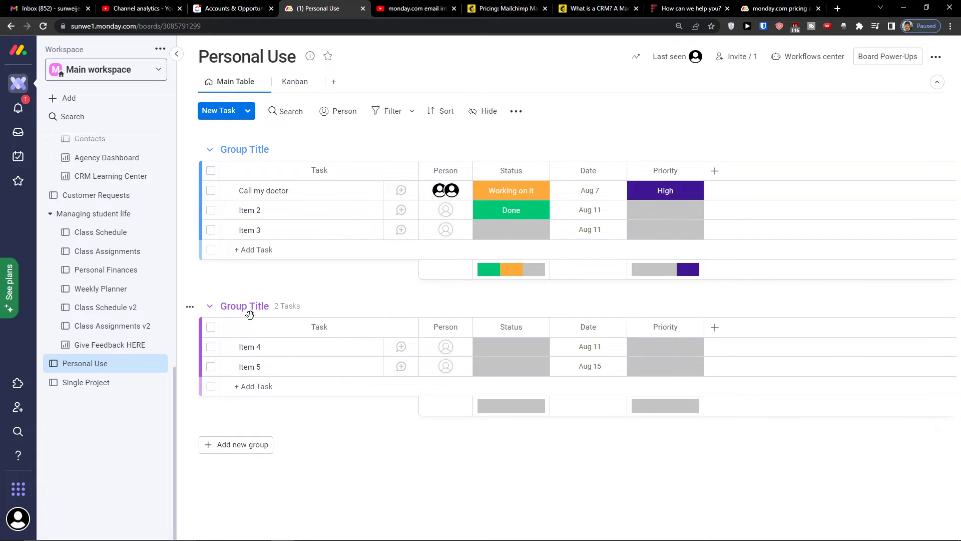
{"action": "left_click", "coordinate": [260, 149]}
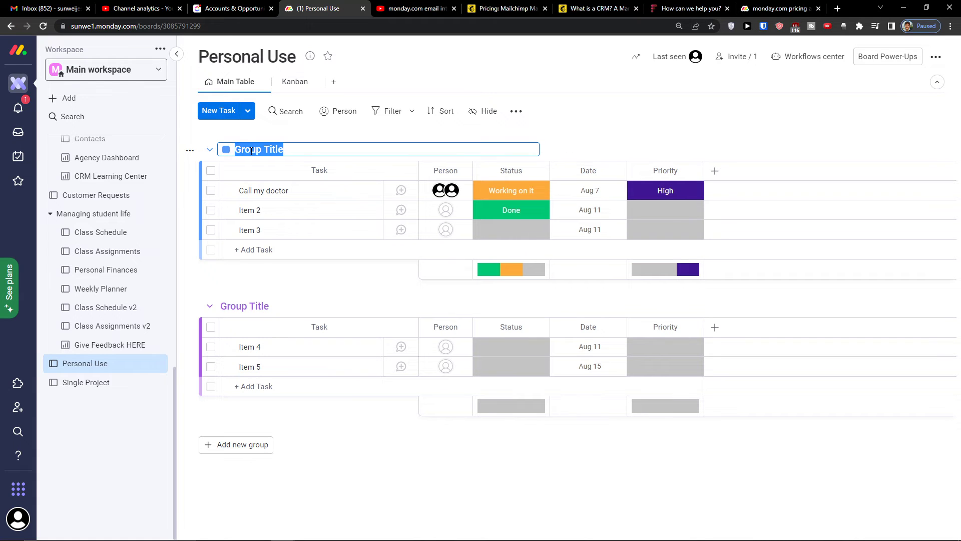
{"action": "type", "text": "This week"}
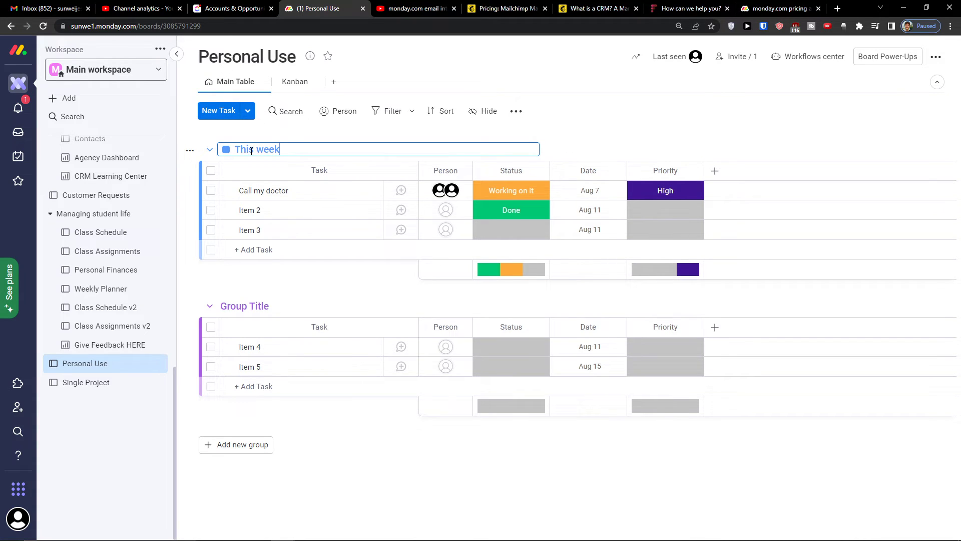
{"action": "left_click", "coordinate": [240, 306]}
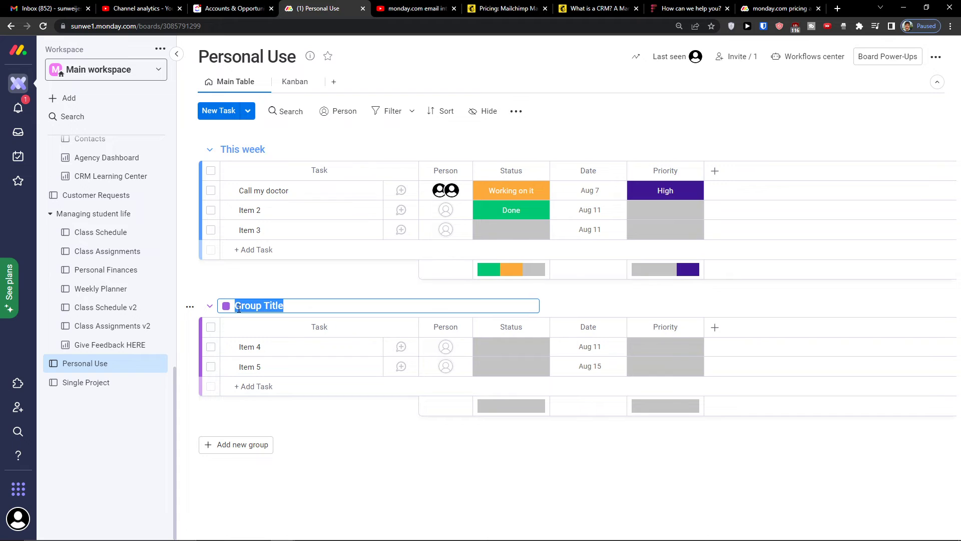
{"action": "type", "text": "Next week"}
{"action": "left_click", "coordinate": [293, 421]}
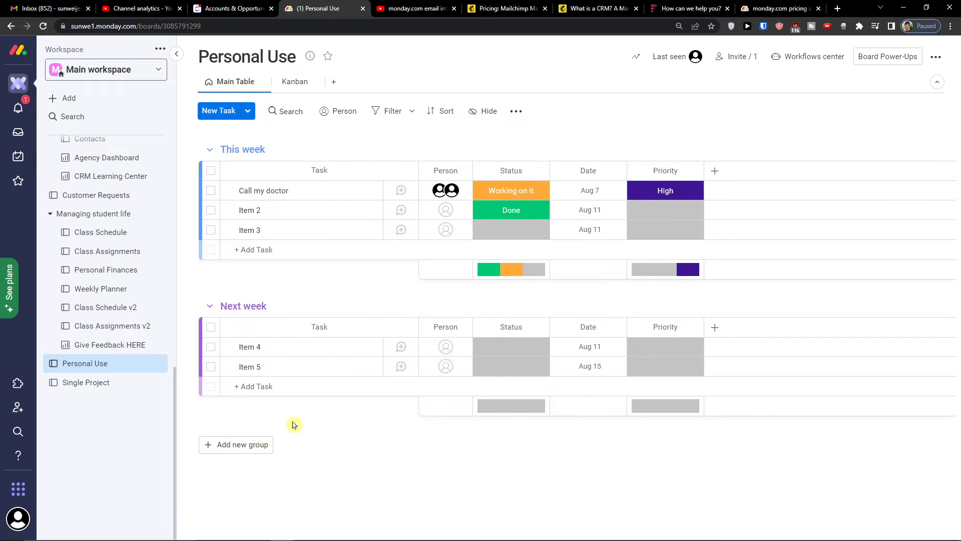
Step: Rename the This week group to "August" and set the Call my doctor task's status to Done
{"action": "left_click", "coordinate": [234, 151]}
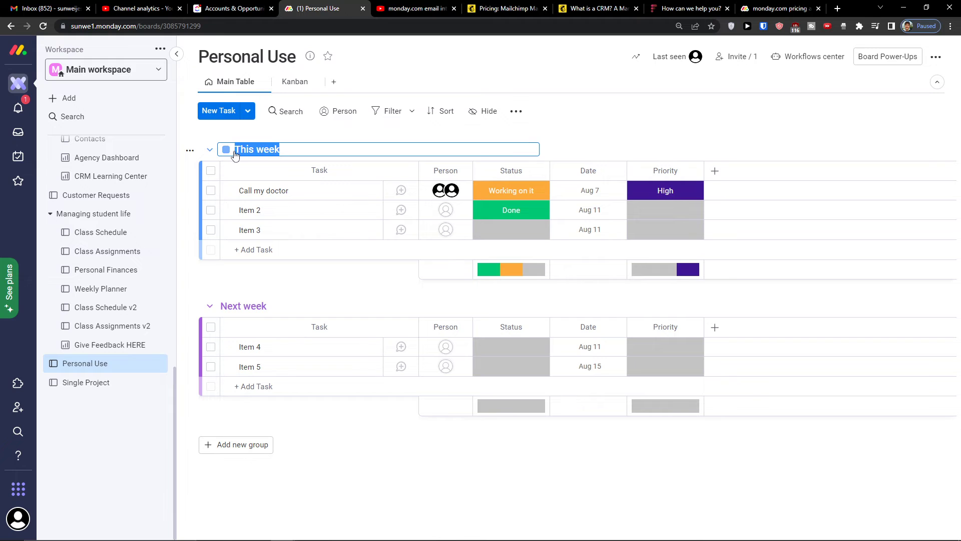
{"action": "type", "text": "August"}
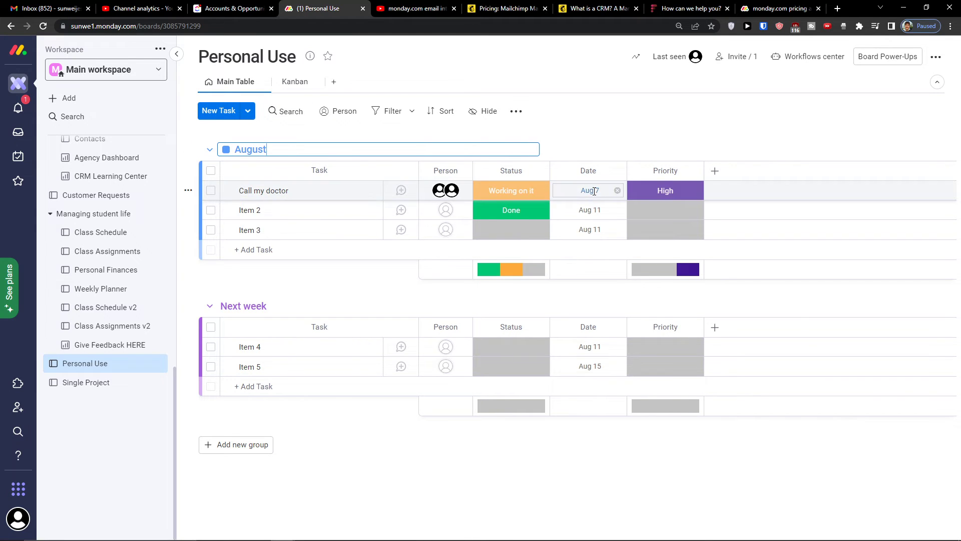
{"action": "left_click", "coordinate": [256, 279]}
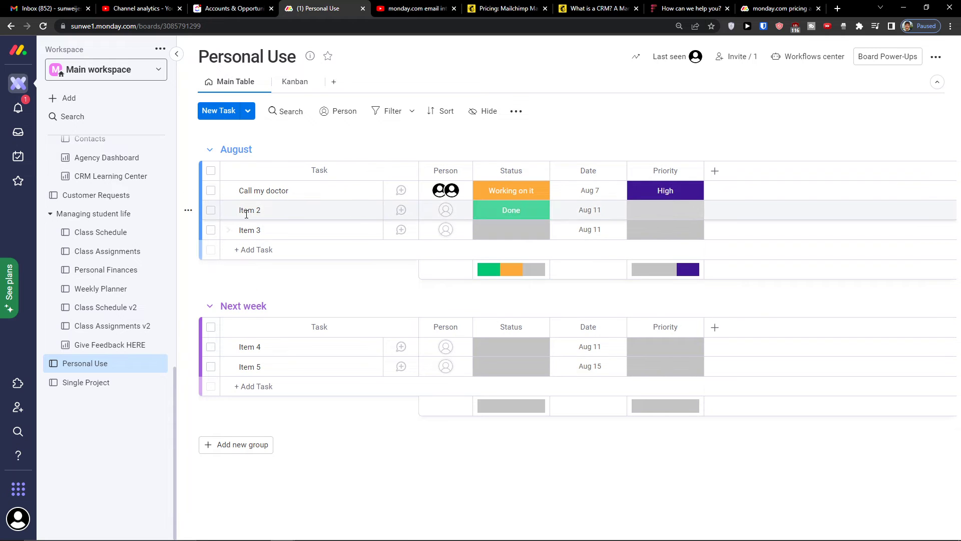
{"action": "left_click", "coordinate": [511, 190]}
{"action": "left_click", "coordinate": [511, 269]}
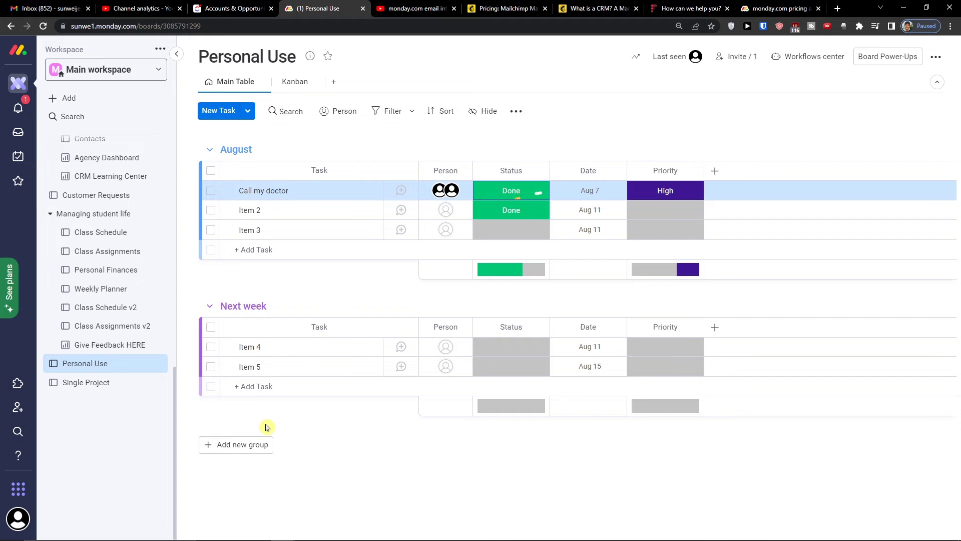
Step: Add a new group named "Completed" to the Personal Use board and colour it bright green
{"action": "left_click", "coordinate": [243, 445]}
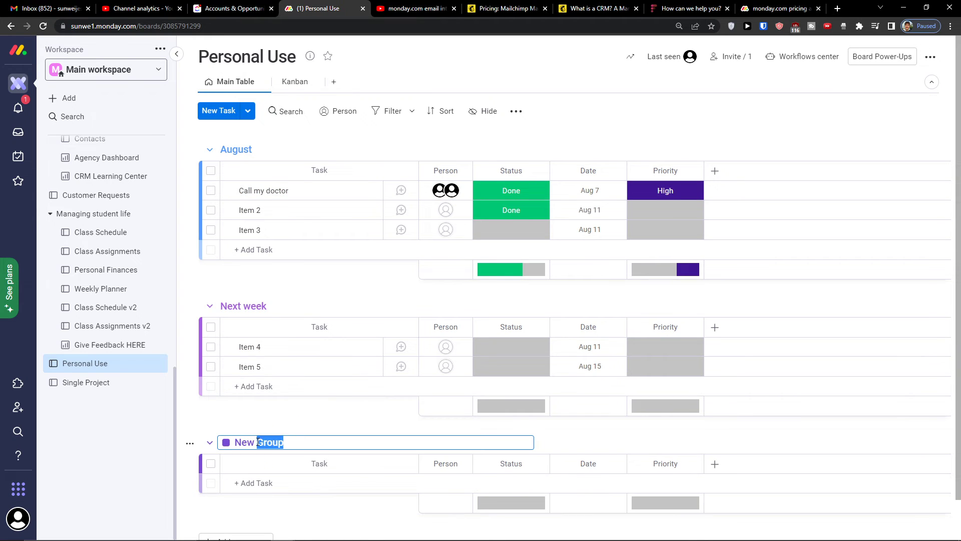
{"action": "type", "text": "C"}
{"action": "left_click", "coordinate": [225, 445]}
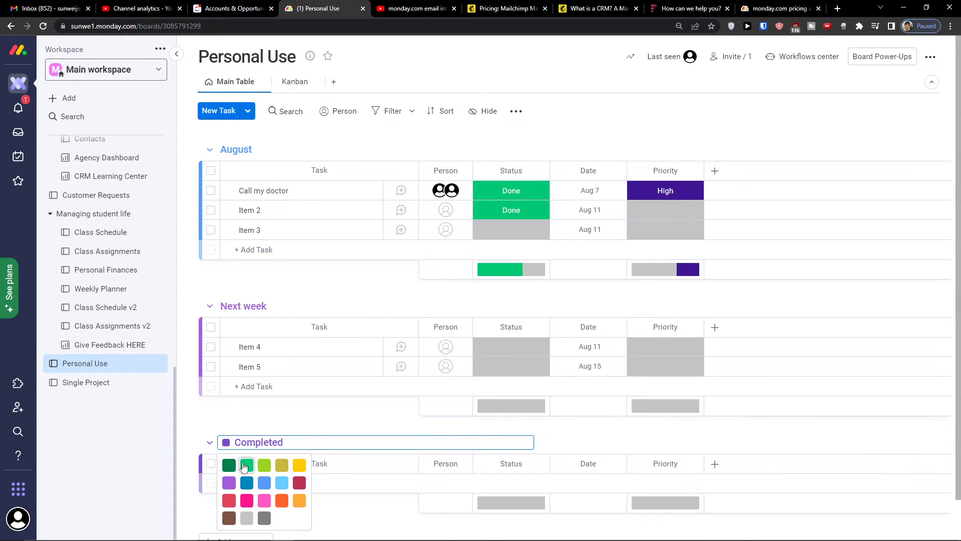
{"action": "left_click", "coordinate": [244, 464]}
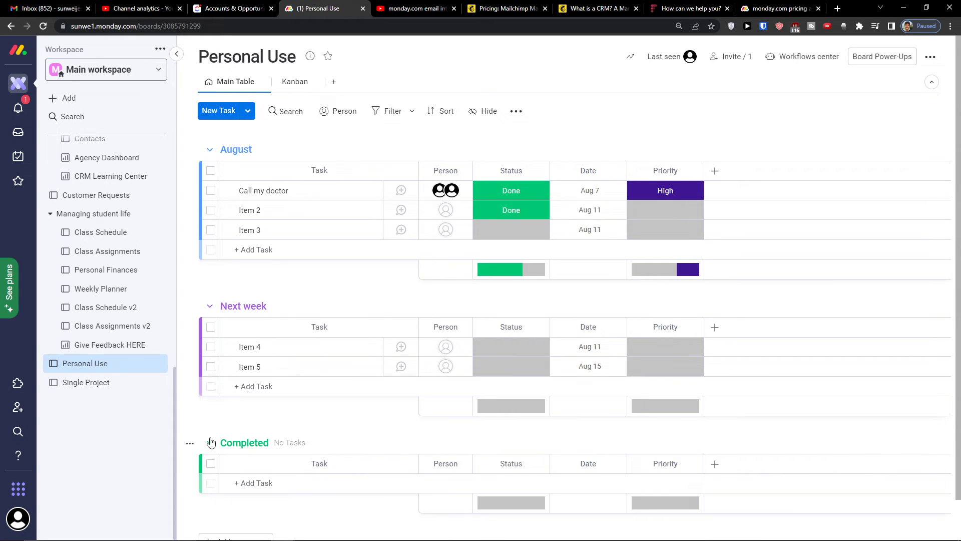
Step: Open the Personal Use board's workflows center and examine the Status Change automation templates
{"action": "left_click", "coordinate": [796, 56]}
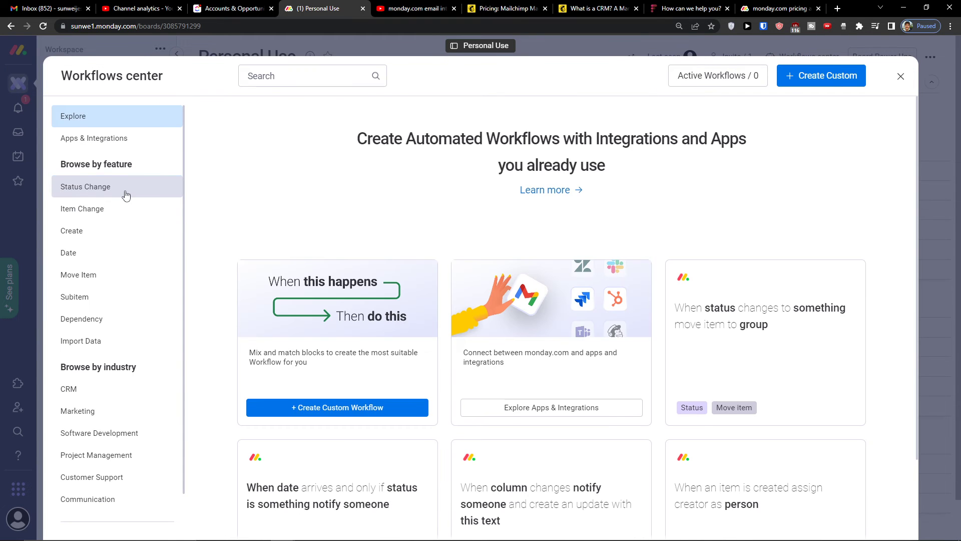
{"action": "left_click", "coordinate": [121, 195]}
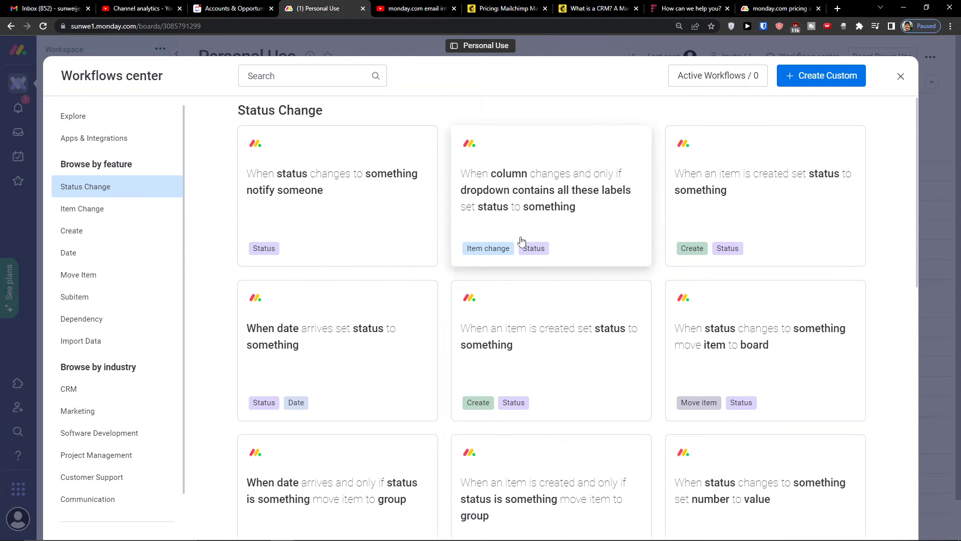
{"action": "scroll", "coordinate": [554, 367], "scroll_direction": "down", "scroll_amount": 2}
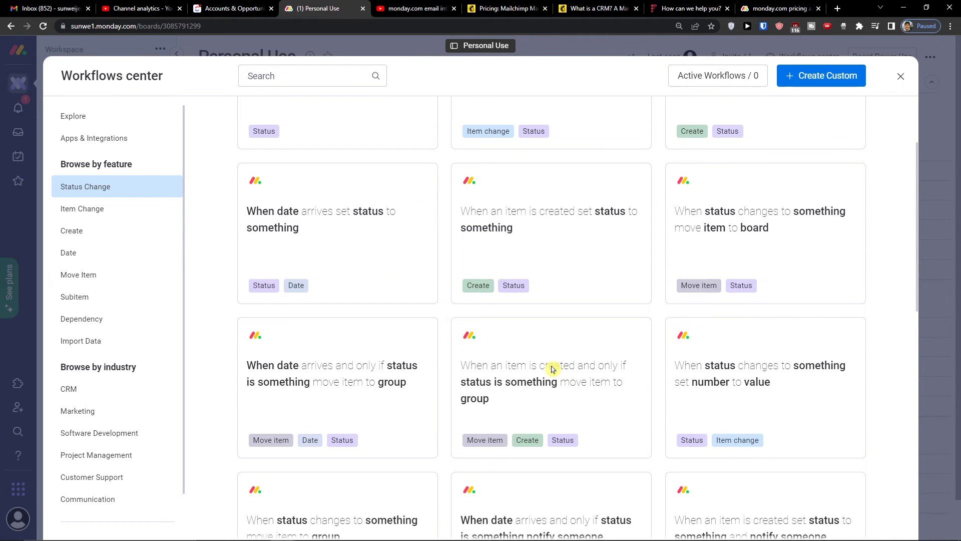
{"action": "scroll", "coordinate": [554, 368], "scroll_direction": "up", "scroll_amount": 2}
{"action": "left_click", "coordinate": [901, 76]}
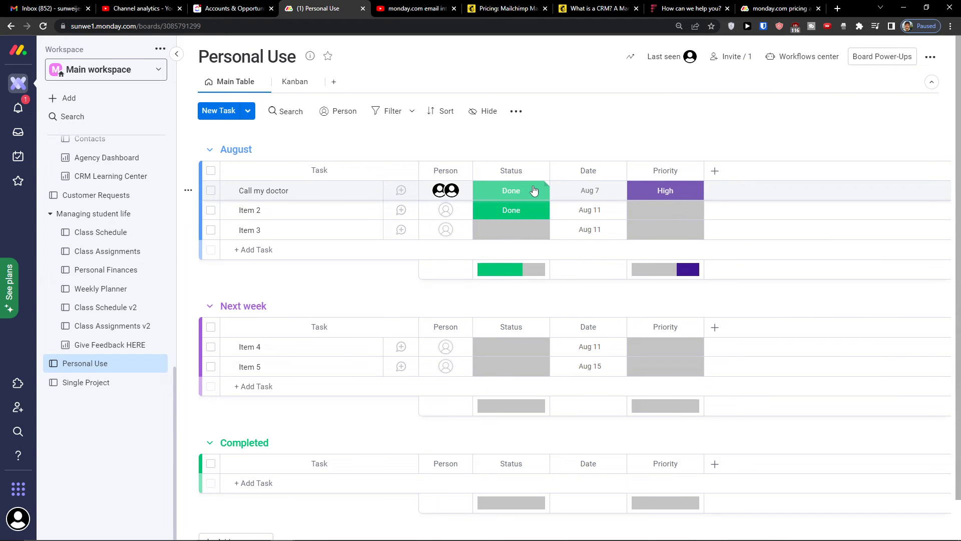
{"action": "left_click", "coordinate": [826, 61]}
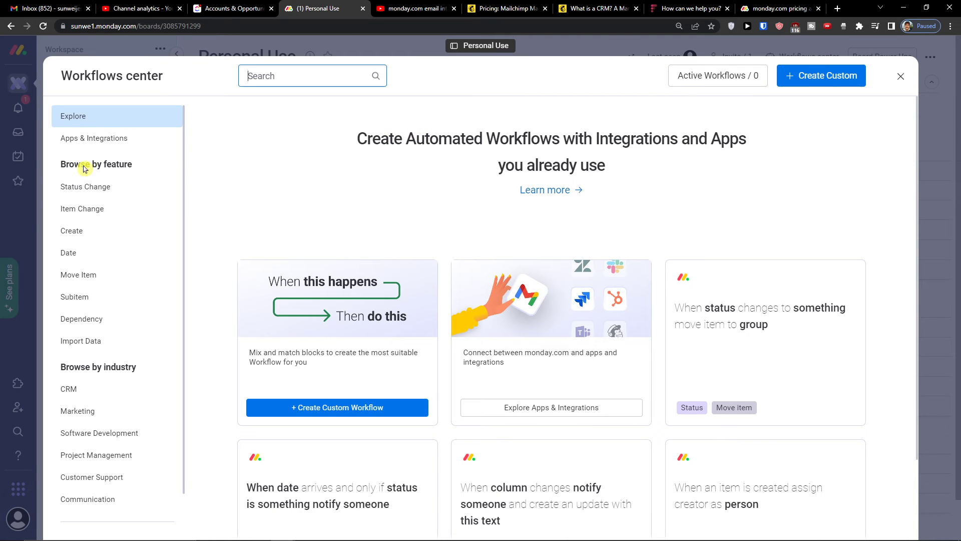
{"action": "left_click", "coordinate": [87, 186]}
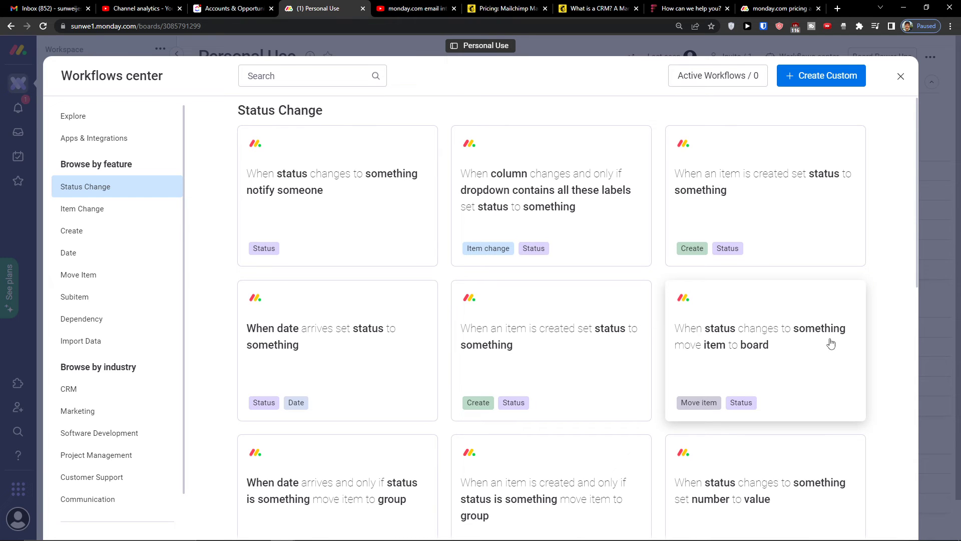
{"action": "scroll", "coordinate": [779, 348], "scroll_direction": "down", "scroll_amount": 2}
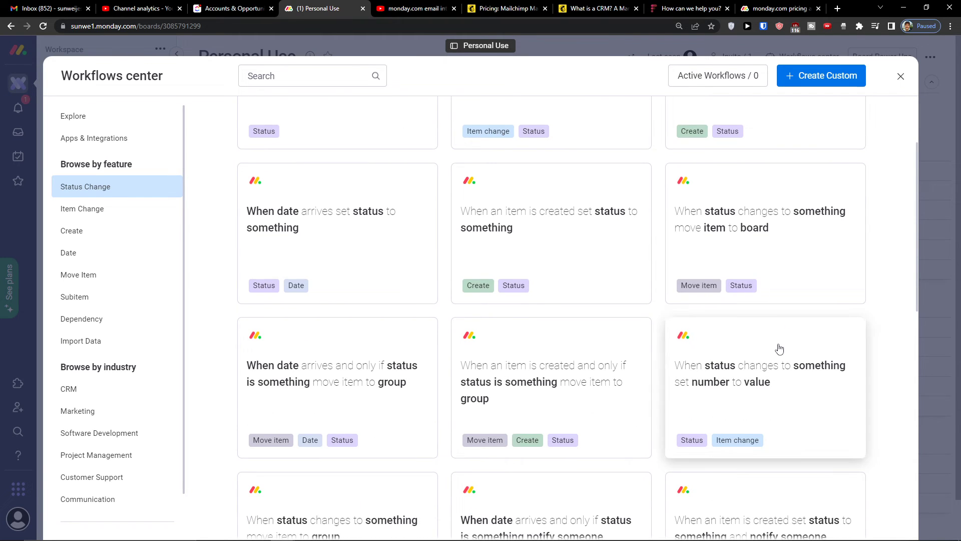
{"action": "scroll", "coordinate": [782, 305], "scroll_direction": "down", "scroll_amount": 4}
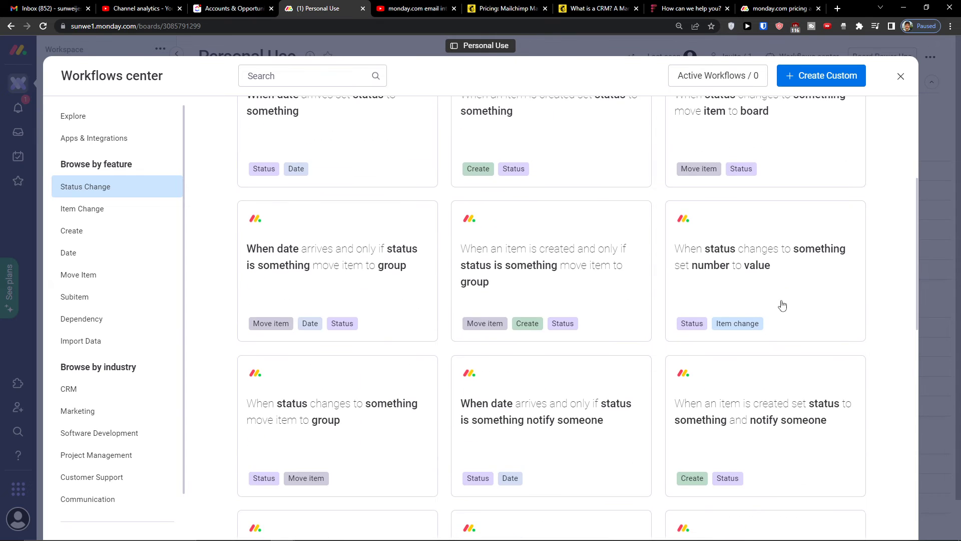
{"action": "scroll", "coordinate": [782, 304], "scroll_direction": "down", "scroll_amount": 2}
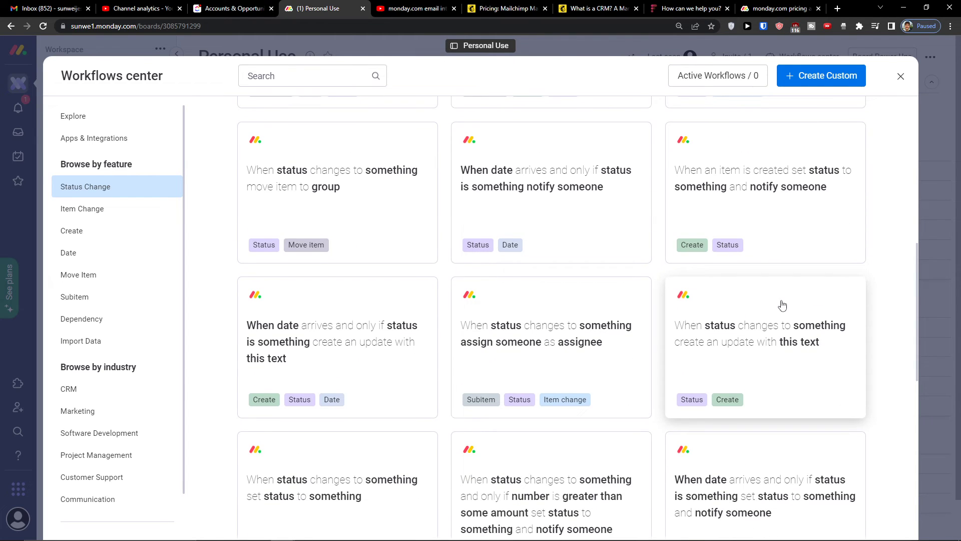
{"action": "scroll", "coordinate": [783, 305], "scroll_direction": "down", "scroll_amount": 6}
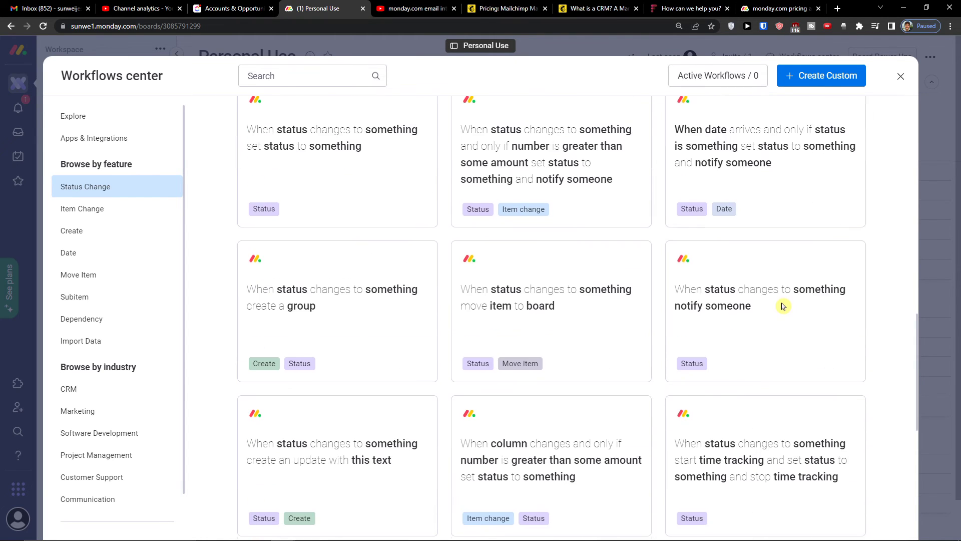
{"action": "scroll", "coordinate": [786, 308], "scroll_direction": "down", "scroll_amount": 7}
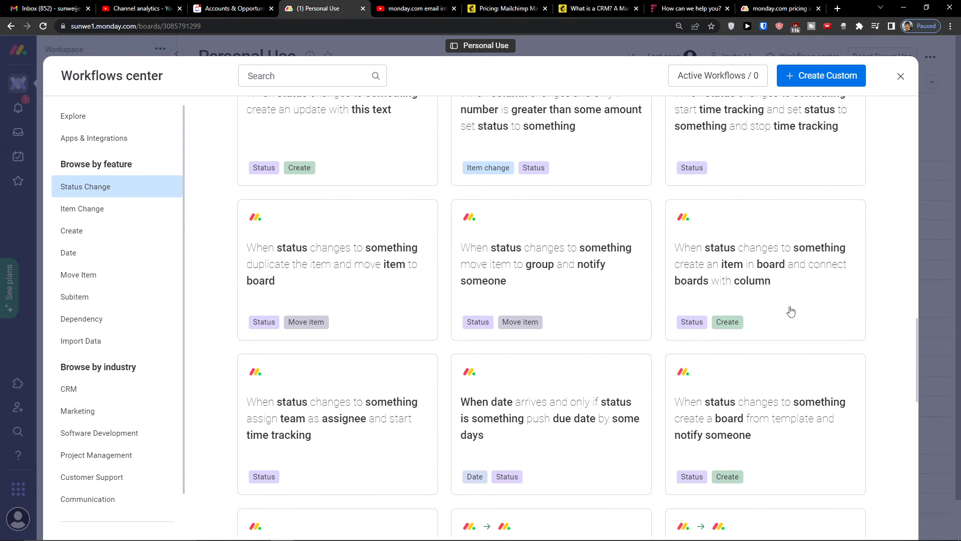
{"action": "scroll", "coordinate": [790, 308], "scroll_direction": "up", "scroll_amount": 4}
{"action": "scroll", "coordinate": [789, 307], "scroll_direction": "up", "scroll_amount": 9}
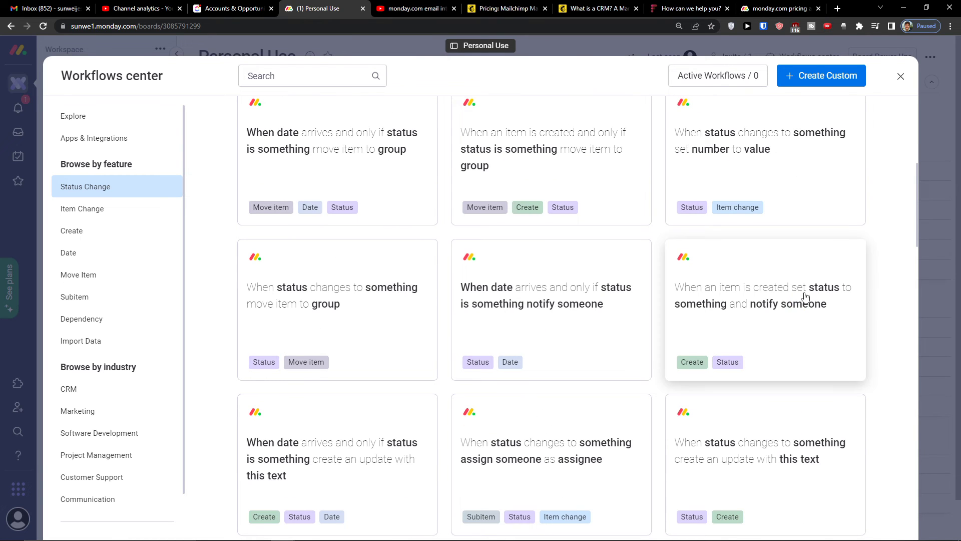
{"action": "scroll", "coordinate": [799, 303], "scroll_direction": "up", "scroll_amount": 4}
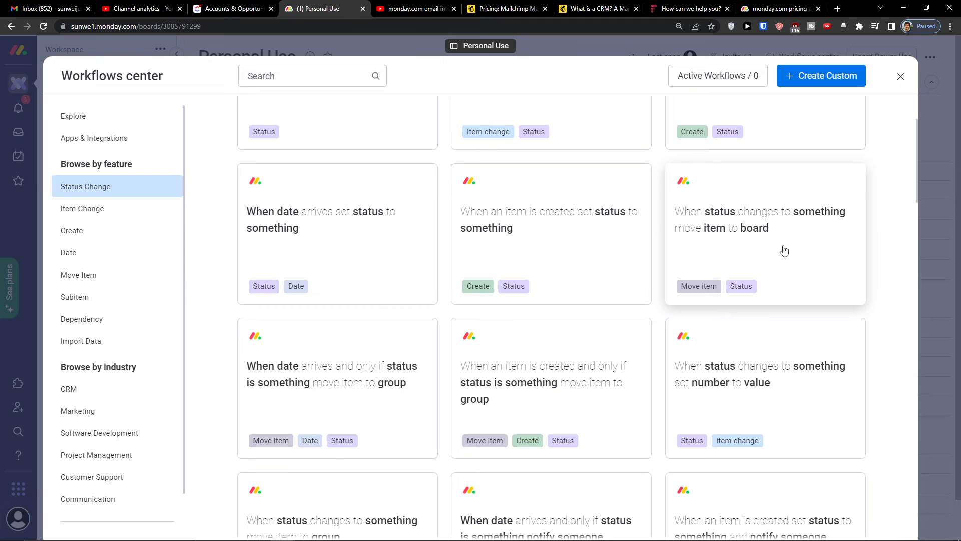
{"action": "left_click", "coordinate": [784, 251]}
{"action": "left_click", "coordinate": [280, 159]}
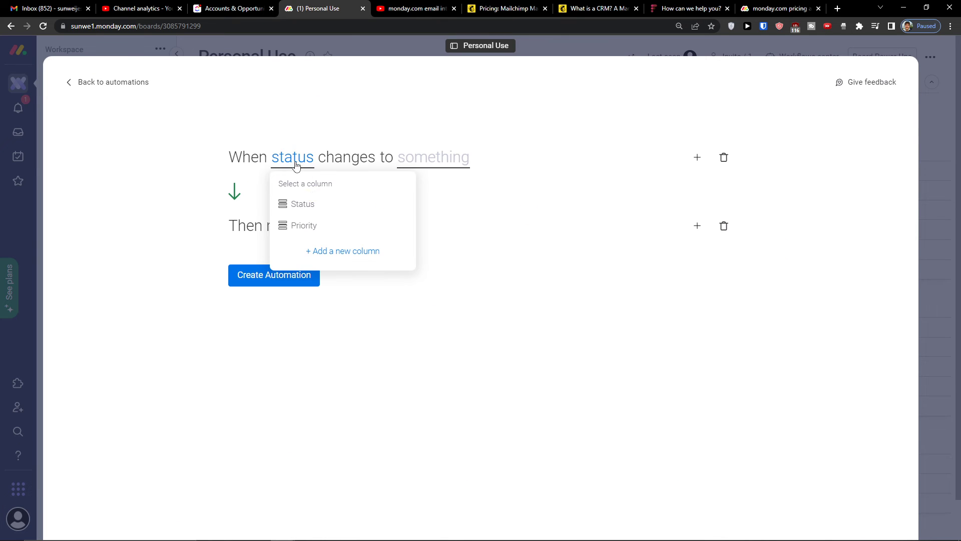
{"action": "left_click", "coordinate": [312, 205]}
{"action": "left_click", "coordinate": [434, 168]}
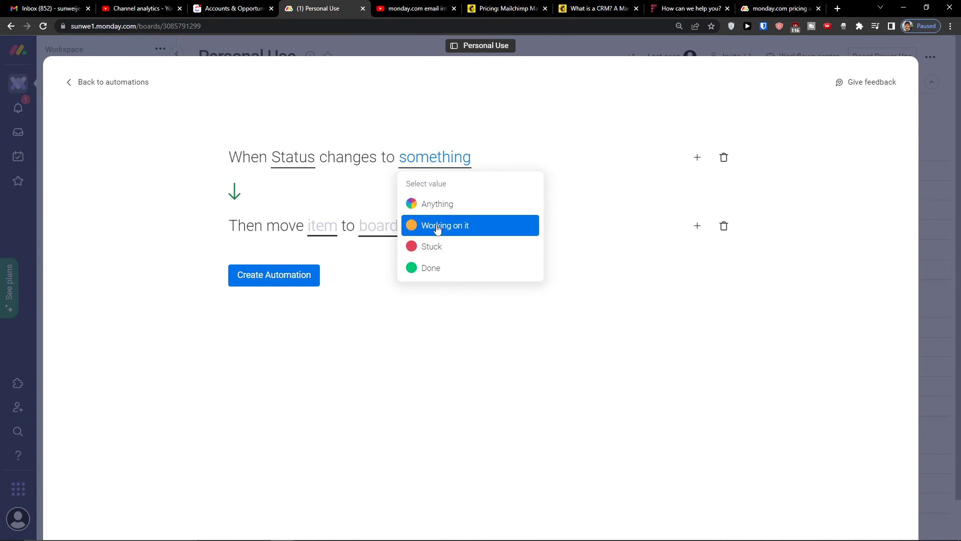
{"action": "left_click", "coordinate": [434, 267]}
{"action": "left_click", "coordinate": [330, 229]}
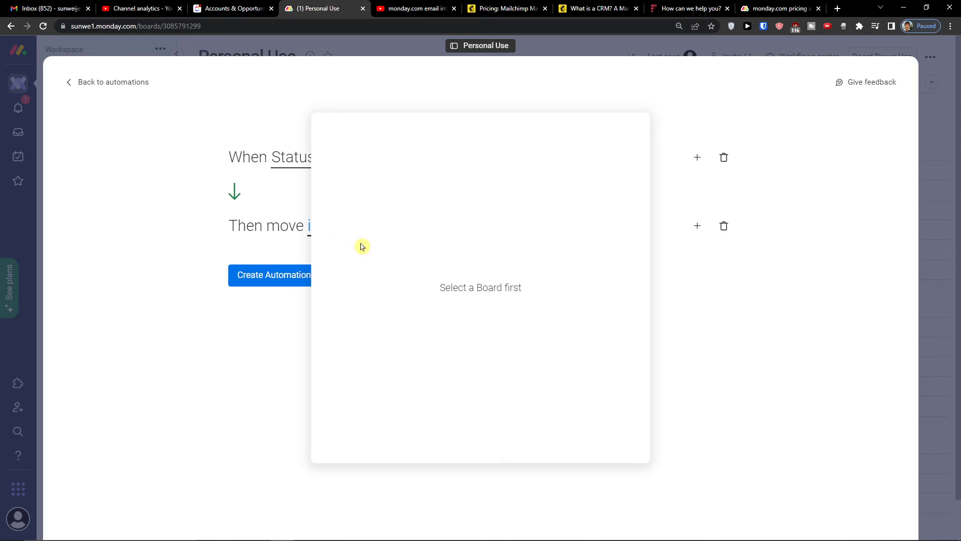
{"action": "left_click", "coordinate": [259, 212]}
{"action": "left_click", "coordinate": [382, 233]}
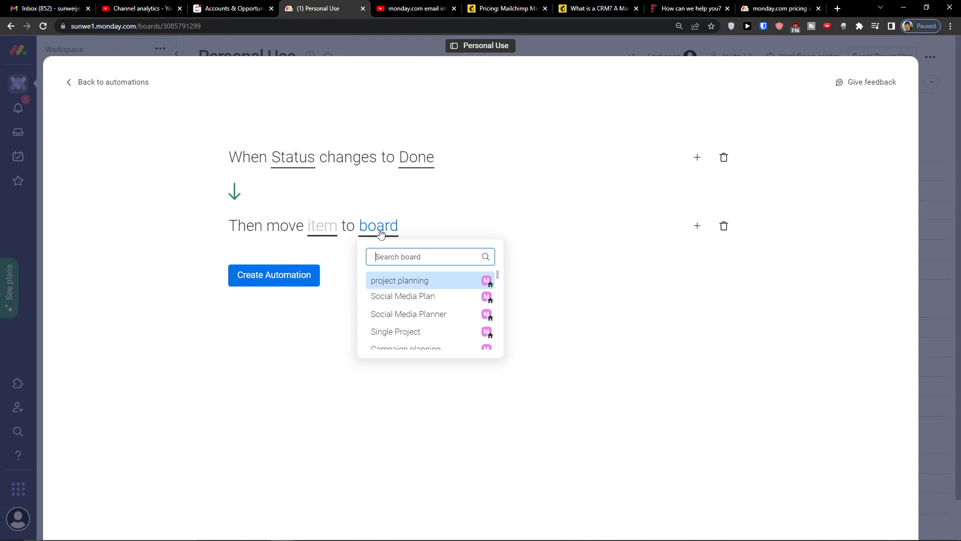
{"action": "scroll", "coordinate": [412, 325], "scroll_direction": "down", "scroll_amount": 3}
{"action": "scroll", "coordinate": [414, 326], "scroll_direction": "down", "scroll_amount": 10}
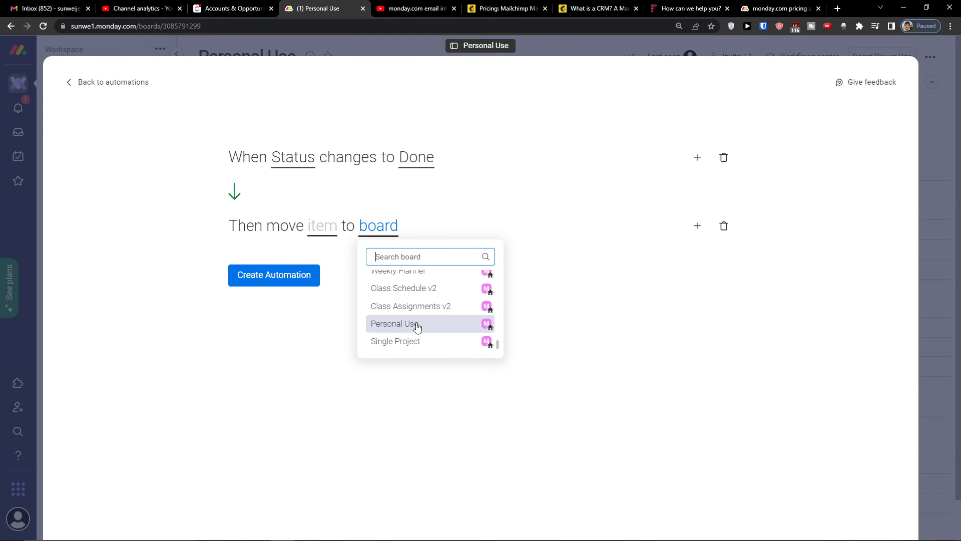
{"action": "left_click", "coordinate": [575, 284]}
{"action": "left_click", "coordinate": [103, 85]}
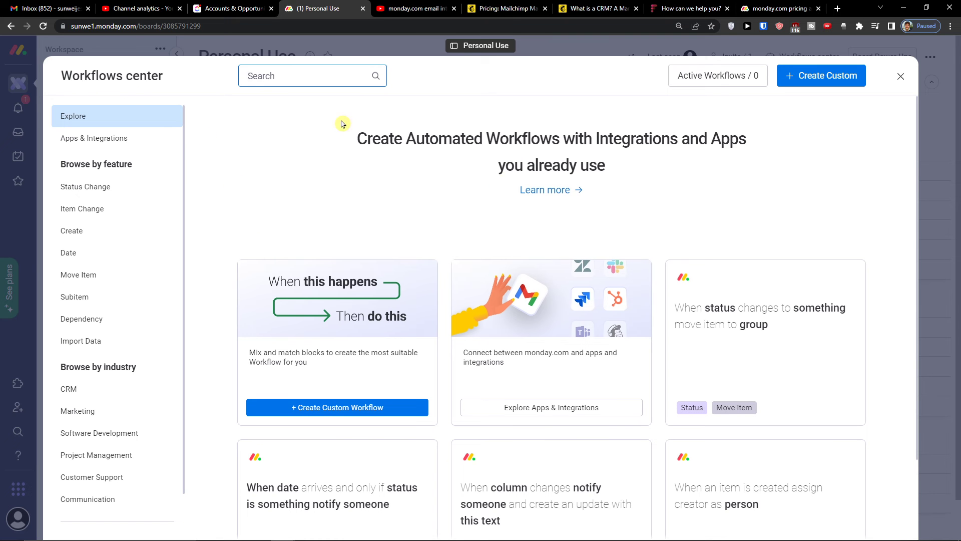
Step: Look through the Status Change templates, then search the workflows center for "status" and examine the automation templates that move items
{"action": "left_click", "coordinate": [159, 188]}
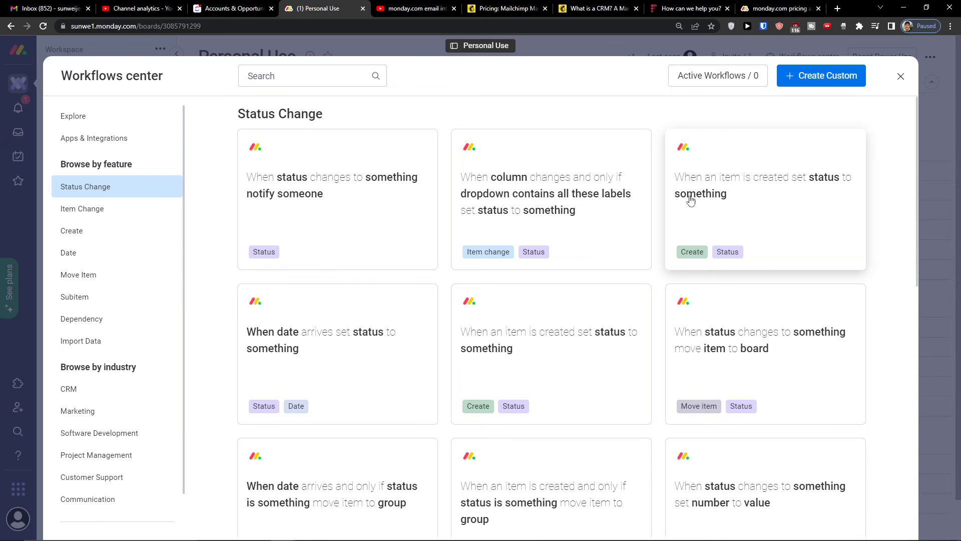
{"action": "scroll", "coordinate": [350, 307], "scroll_direction": "down", "scroll_amount": 2}
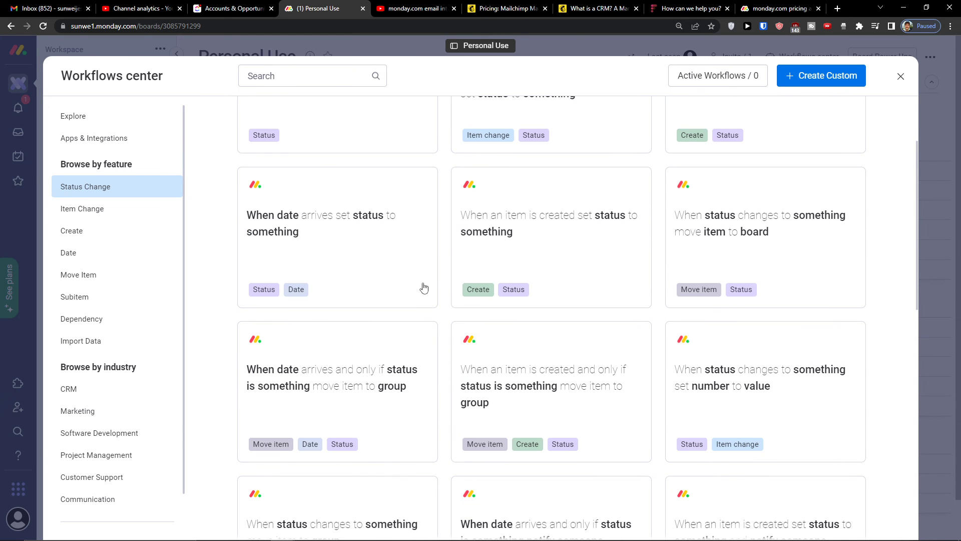
{"action": "left_click", "coordinate": [277, 75]}
{"action": "type", "text": "status"}
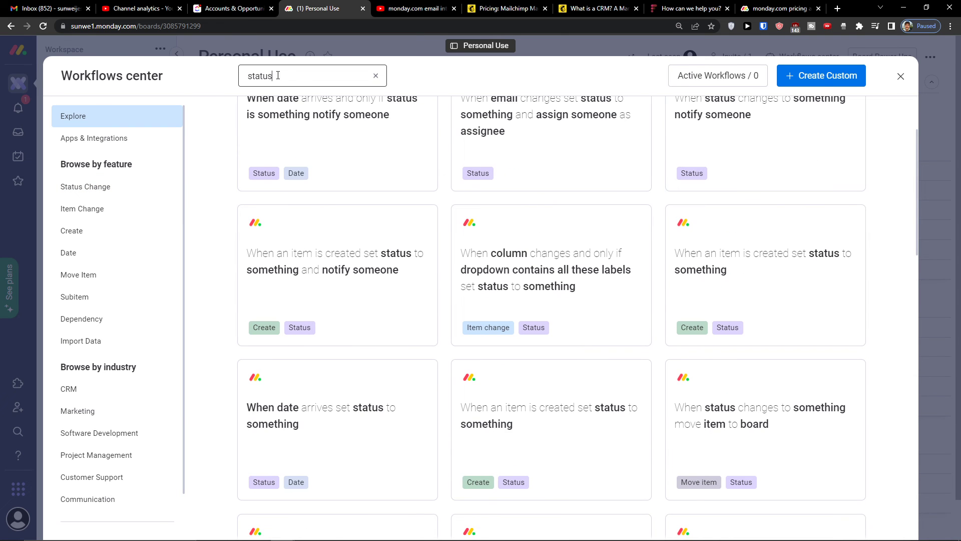
{"action": "scroll", "coordinate": [238, 313], "scroll_direction": "down", "scroll_amount": 1}
{"action": "scroll", "coordinate": [239, 313], "scroll_direction": "down", "scroll_amount": 2}
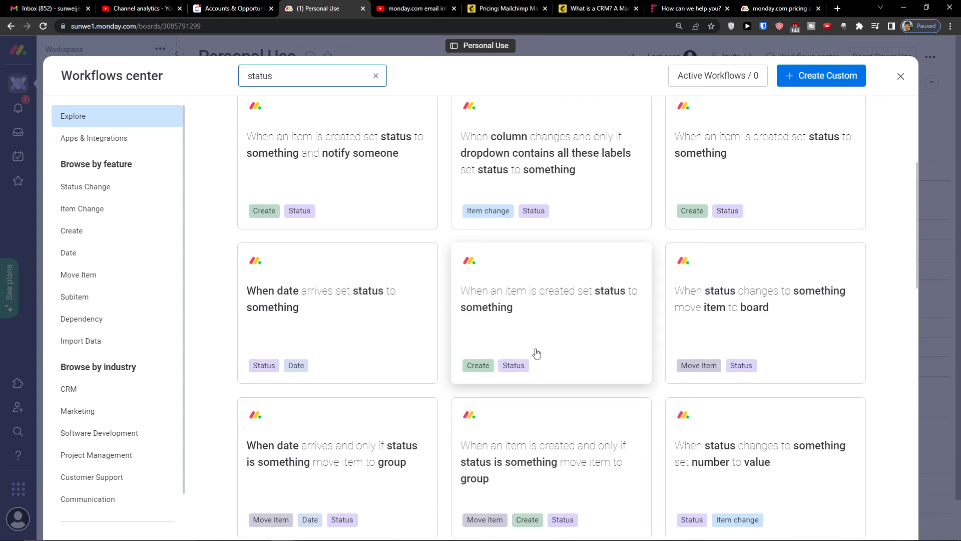
{"action": "scroll", "coordinate": [553, 349], "scroll_direction": "down", "scroll_amount": 3}
{"action": "scroll", "coordinate": [736, 350], "scroll_direction": "down", "scroll_amount": 3}
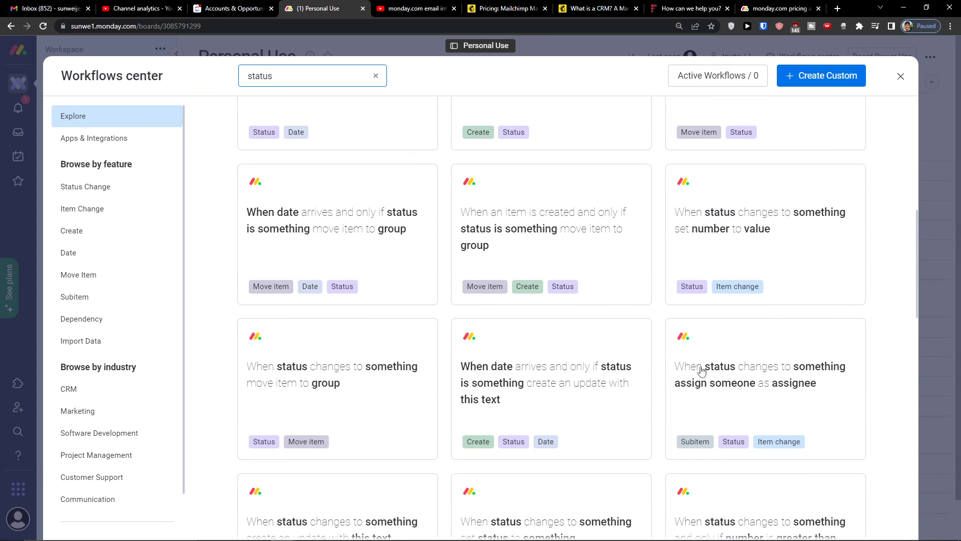
{"action": "scroll", "coordinate": [686, 390], "scroll_direction": "down", "scroll_amount": 3}
{"action": "scroll", "coordinate": [509, 416], "scroll_direction": "down", "scroll_amount": 3}
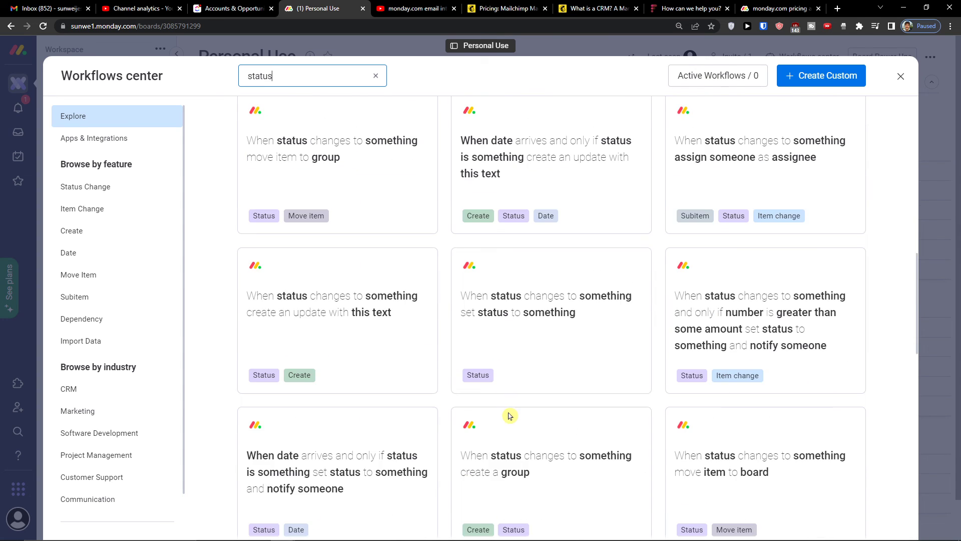
{"action": "scroll", "coordinate": [551, 418], "scroll_direction": "down", "scroll_amount": 3}
{"action": "scroll", "coordinate": [721, 375], "scroll_direction": "down", "scroll_amount": 3}
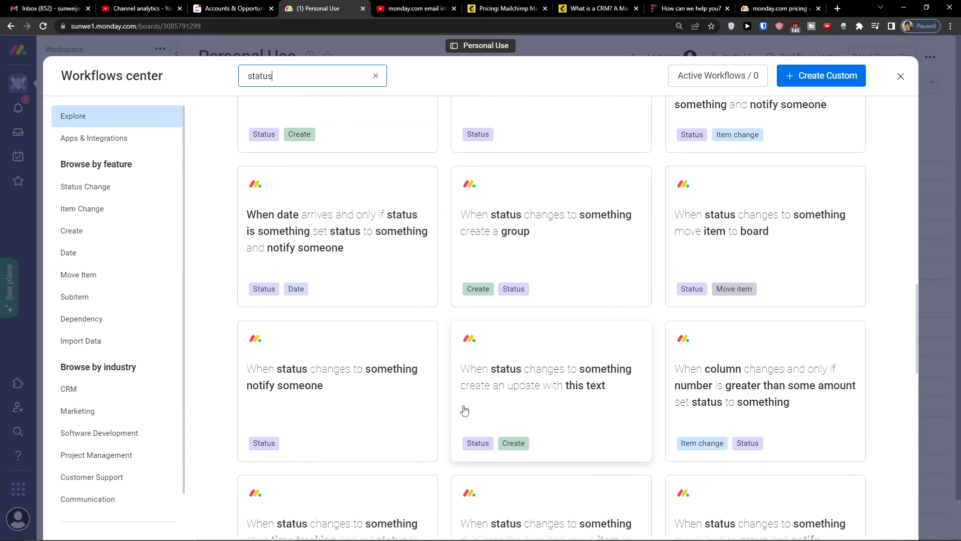
{"action": "scroll", "coordinate": [566, 420], "scroll_direction": "down", "scroll_amount": 3}
{"action": "scroll", "coordinate": [576, 423], "scroll_direction": "down", "scroll_amount": 3}
{"action": "scroll", "coordinate": [573, 422], "scroll_direction": "down", "scroll_amount": 6}
{"action": "scroll", "coordinate": [569, 420], "scroll_direction": "down", "scroll_amount": 6}
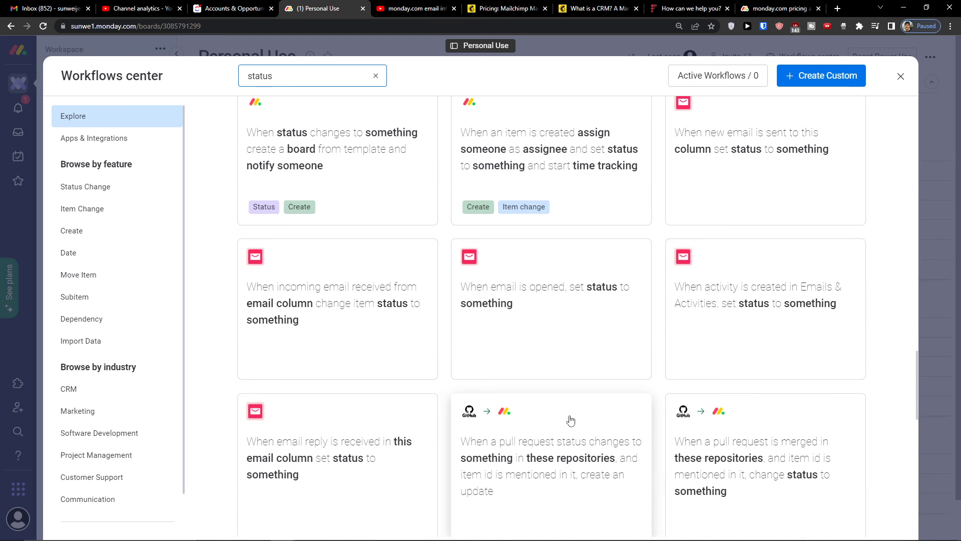
{"action": "scroll", "coordinate": [564, 414], "scroll_direction": "up", "scroll_amount": 3}
{"action": "scroll", "coordinate": [562, 413], "scroll_direction": "up", "scroll_amount": 15}
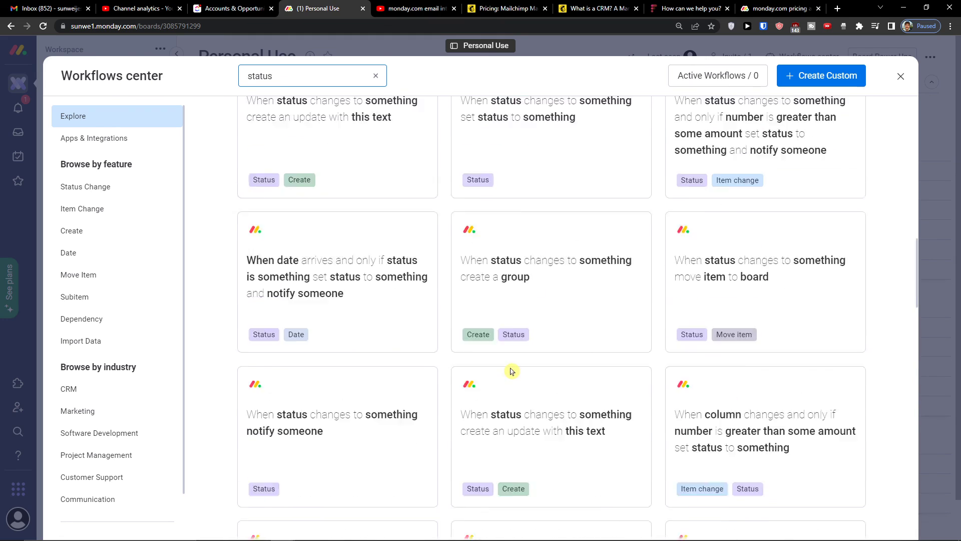
Step: Start an automation from the Move Item template that moves items to a group, triggered when Status changes to Done
{"action": "left_click", "coordinate": [125, 273]}
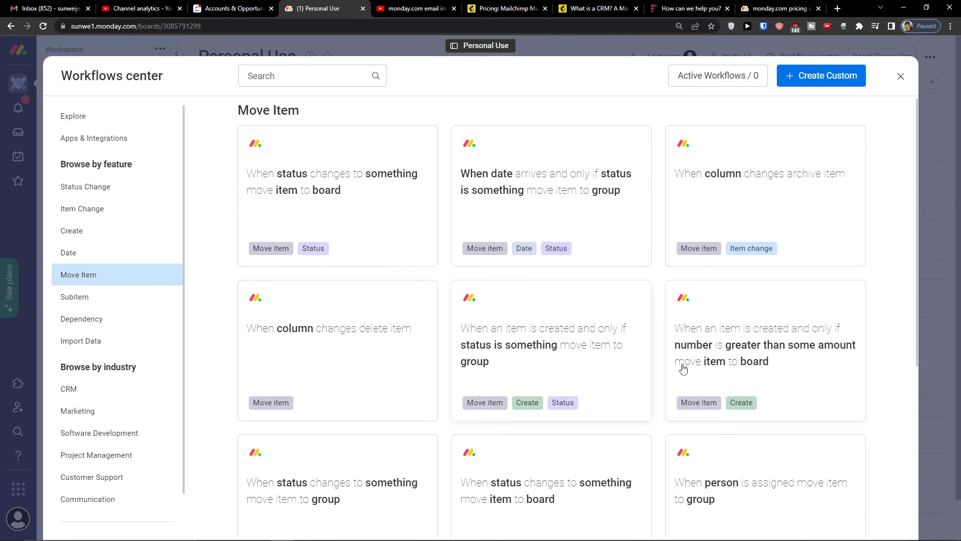
{"action": "scroll", "coordinate": [781, 358], "scroll_direction": "down", "scroll_amount": 2}
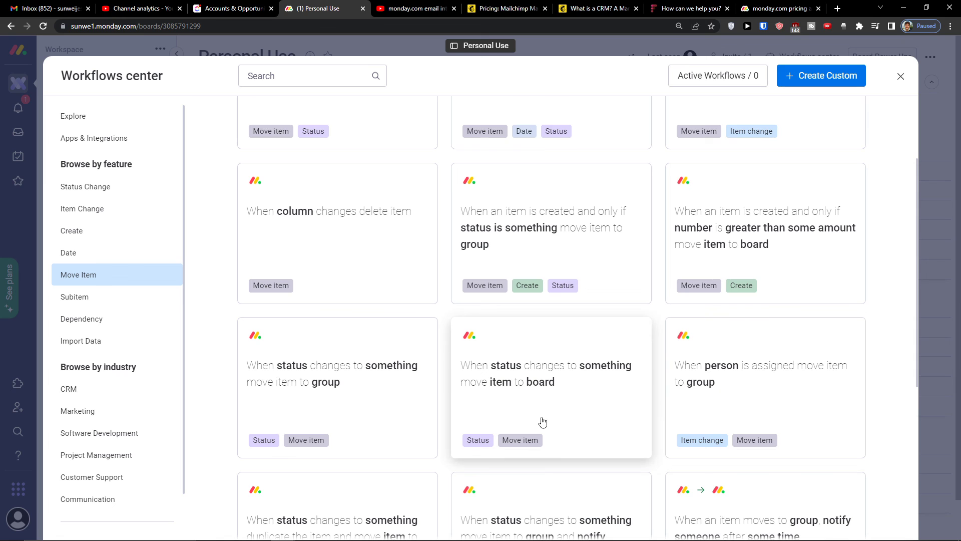
{"action": "left_click", "coordinate": [339, 395]}
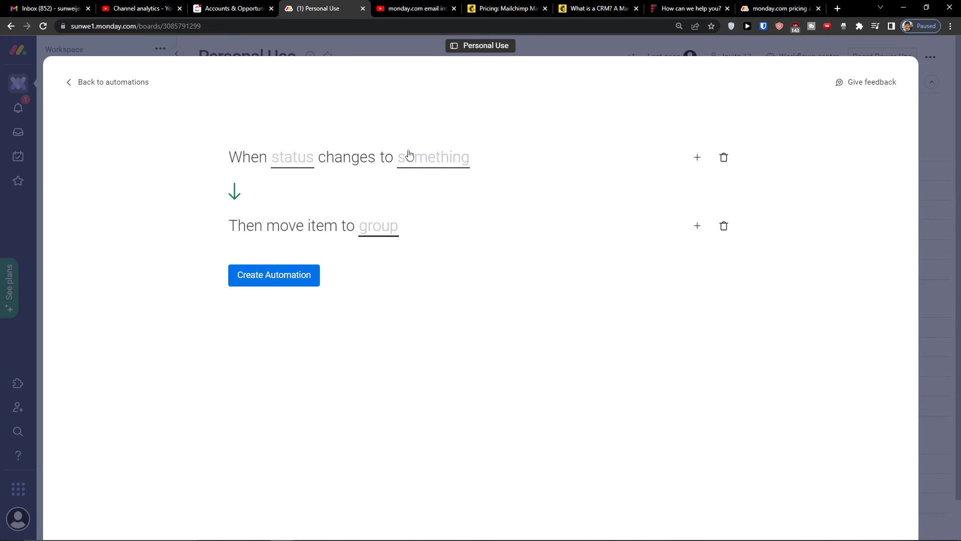
{"action": "left_click", "coordinate": [283, 174]}
{"action": "left_click", "coordinate": [293, 204]}
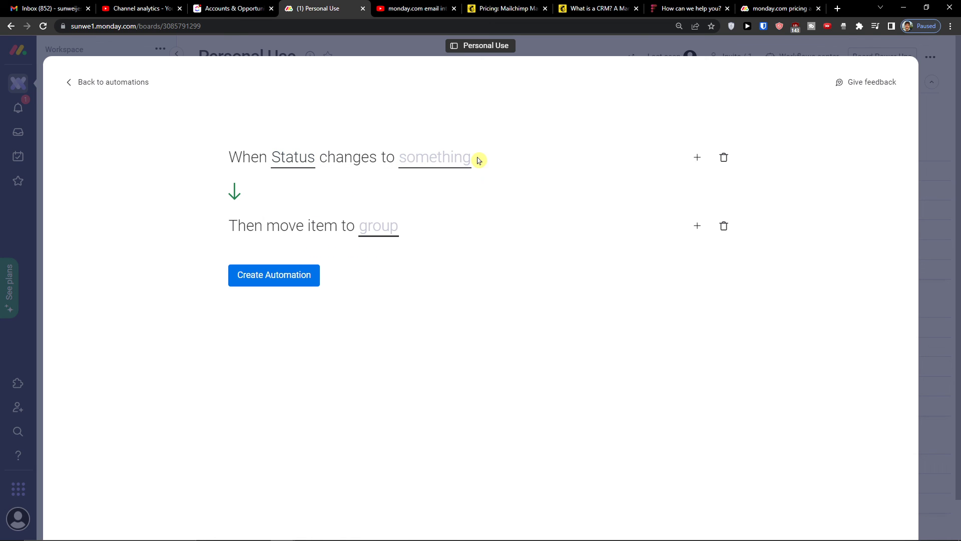
{"action": "left_click", "coordinate": [459, 163]}
{"action": "left_click", "coordinate": [416, 268]}
Step: Set the automation's destination group to Completed, create the automation and return to the board
{"action": "left_click", "coordinate": [377, 238]}
{"action": "left_click", "coordinate": [377, 239]}
{"action": "left_click", "coordinate": [376, 238]}
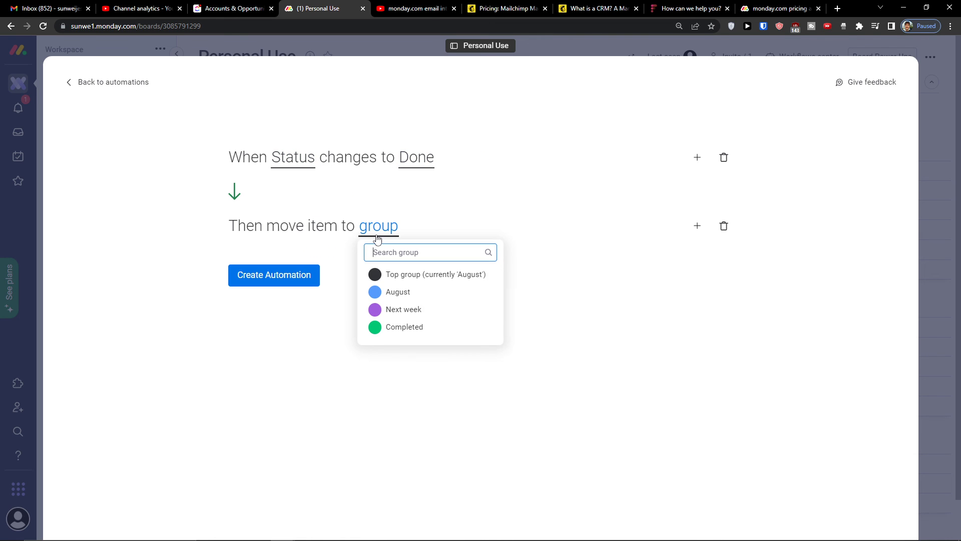
{"action": "left_click", "coordinate": [383, 327]}
{"action": "left_click", "coordinate": [296, 279]}
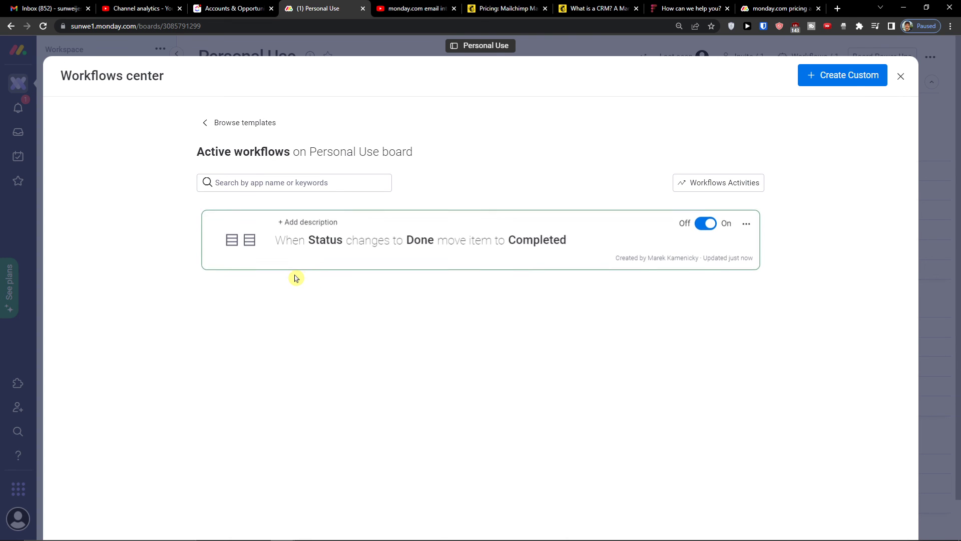
{"action": "left_click", "coordinate": [901, 77]}
Step: Set Item 3's status to Done in the August group and check the Completed group for the moved task
{"action": "left_click", "coordinate": [515, 233]}
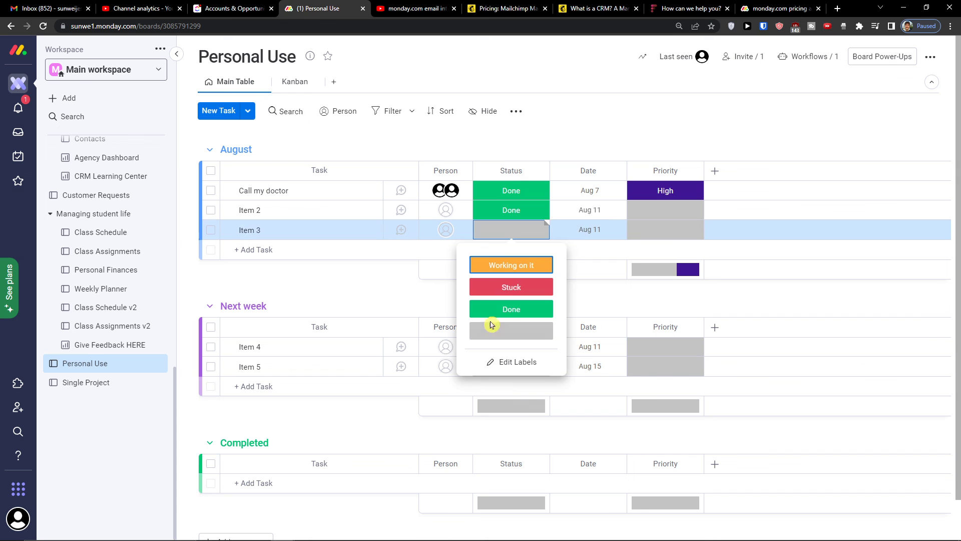
{"action": "left_click", "coordinate": [508, 310]}
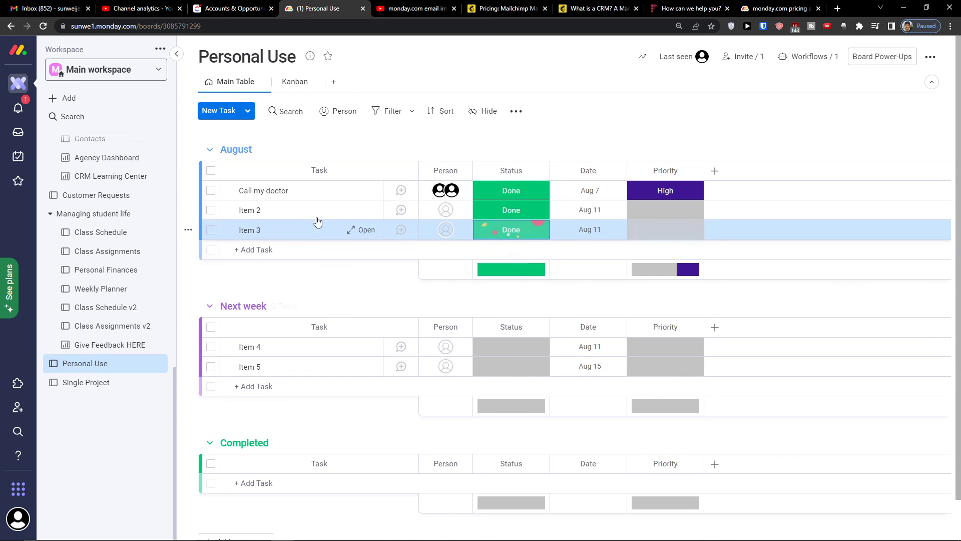
{"action": "scroll", "coordinate": [371, 364], "scroll_direction": "down", "scroll_amount": 2}
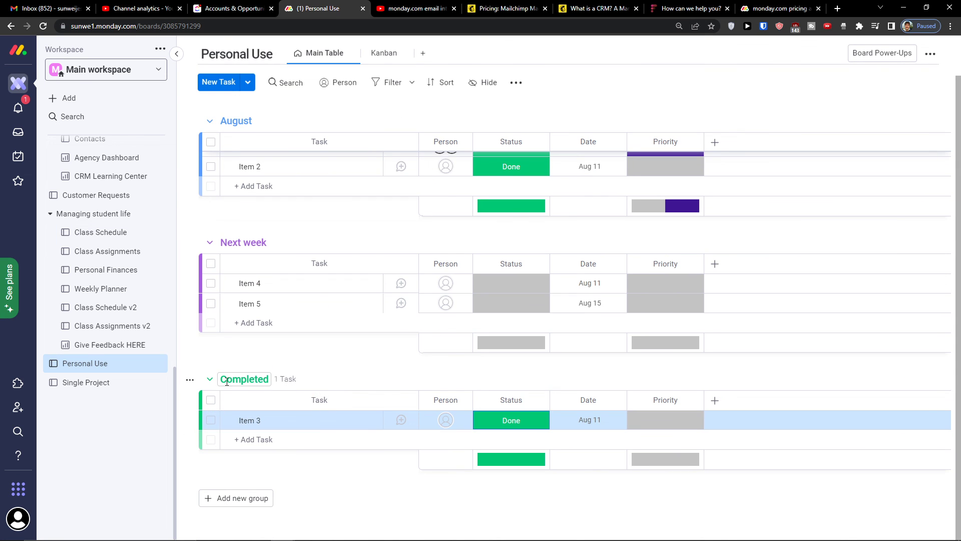
{"action": "scroll", "coordinate": [236, 383], "scroll_direction": "up", "scroll_amount": 2}
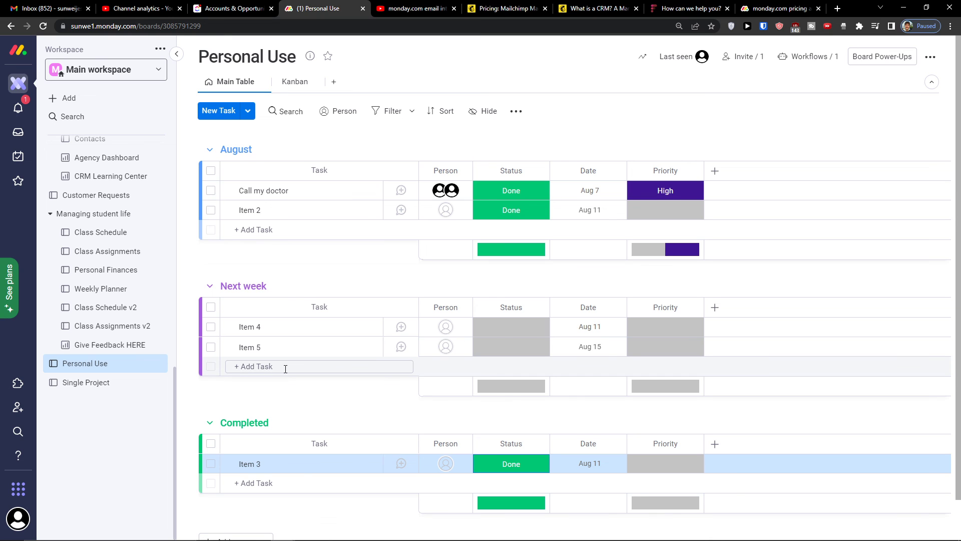